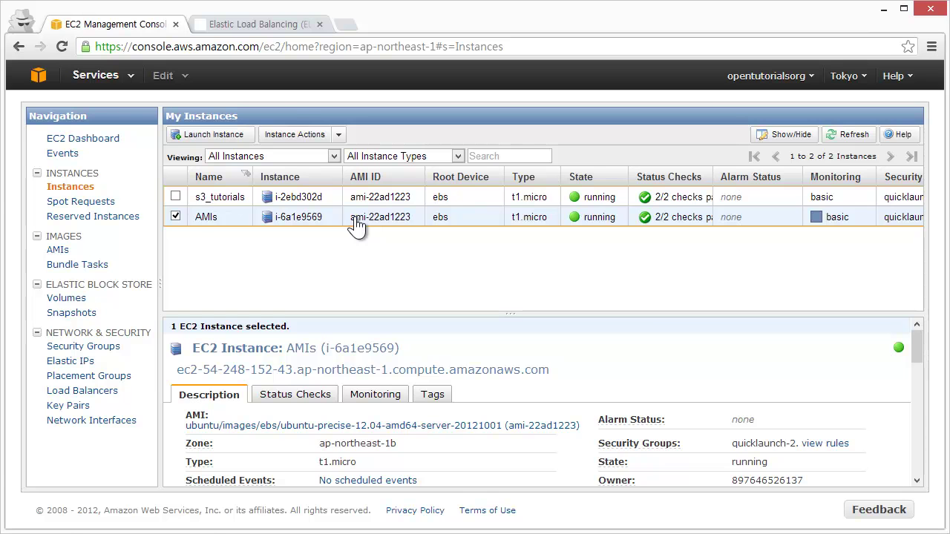
Review the Elastic Load Balancing (ELB) topic page on opentutorials.org and its topic list, and return to the EC2 console
{"action": "left_click", "coordinate": [271, 26]}
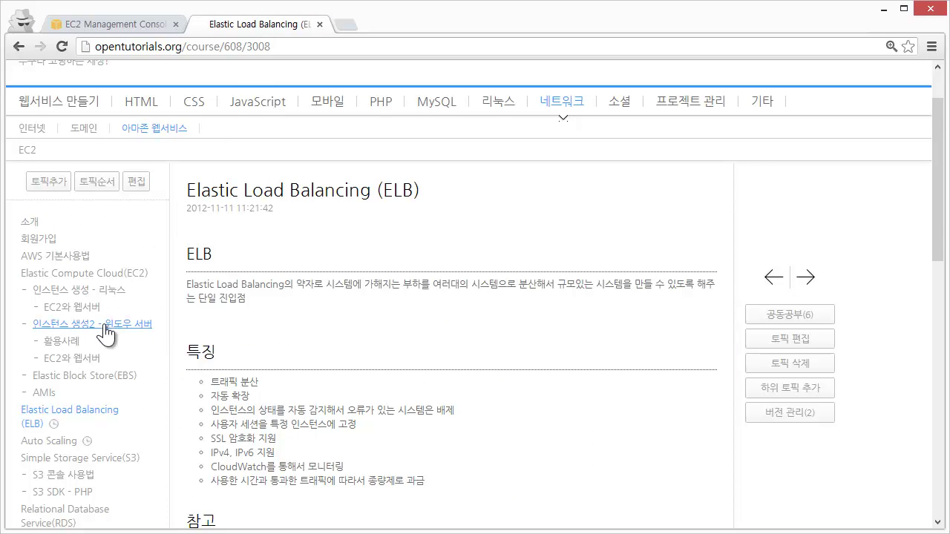
{"action": "scroll", "coordinate": [64, 381], "scroll_direction": "down", "scroll_amount": 1}
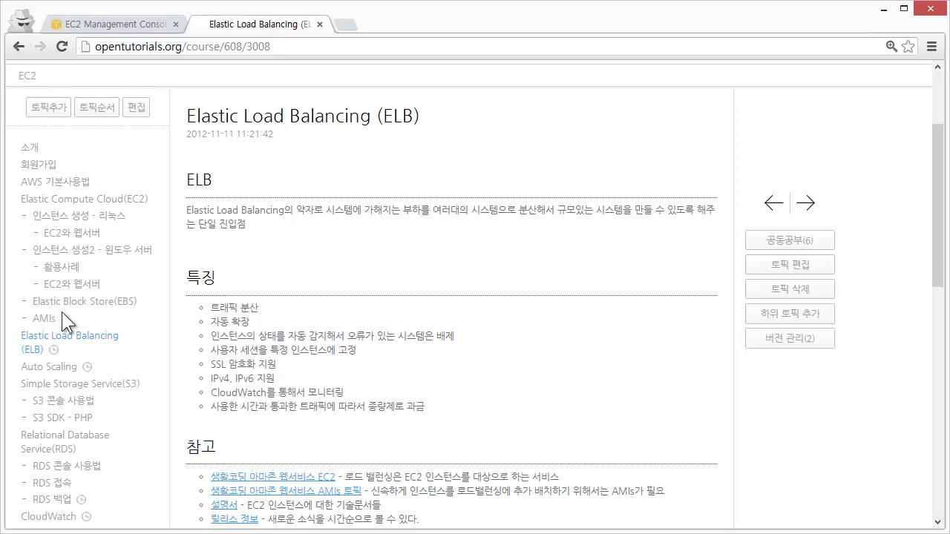
{"action": "left_click", "coordinate": [112, 25]}
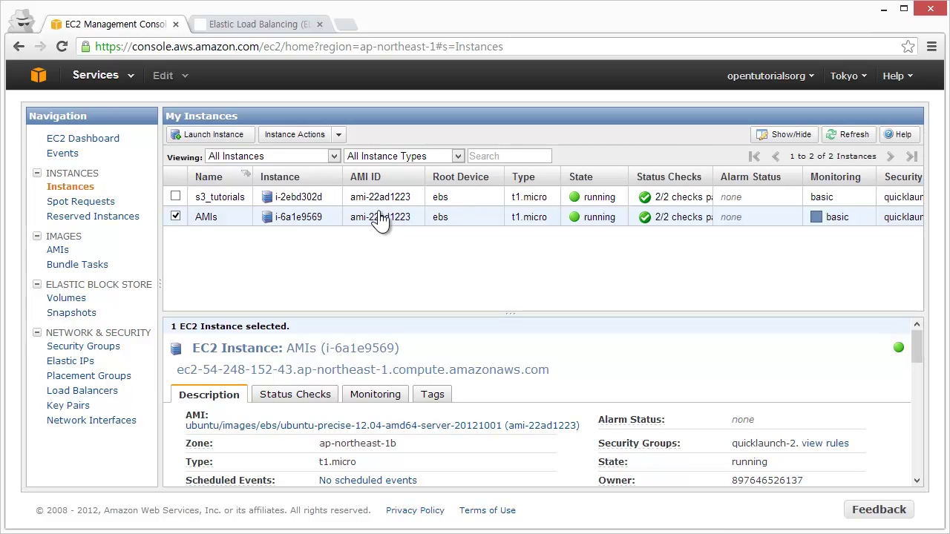
Start launching an instance from the EC2_AMIs_study machine image
{"action": "left_click", "coordinate": [56, 252]}
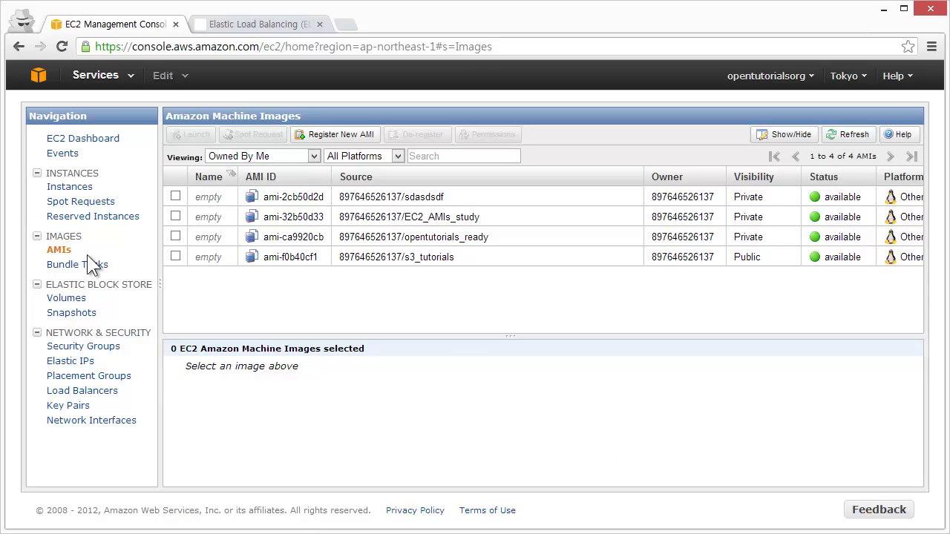
{"action": "left_click", "coordinate": [461, 227]}
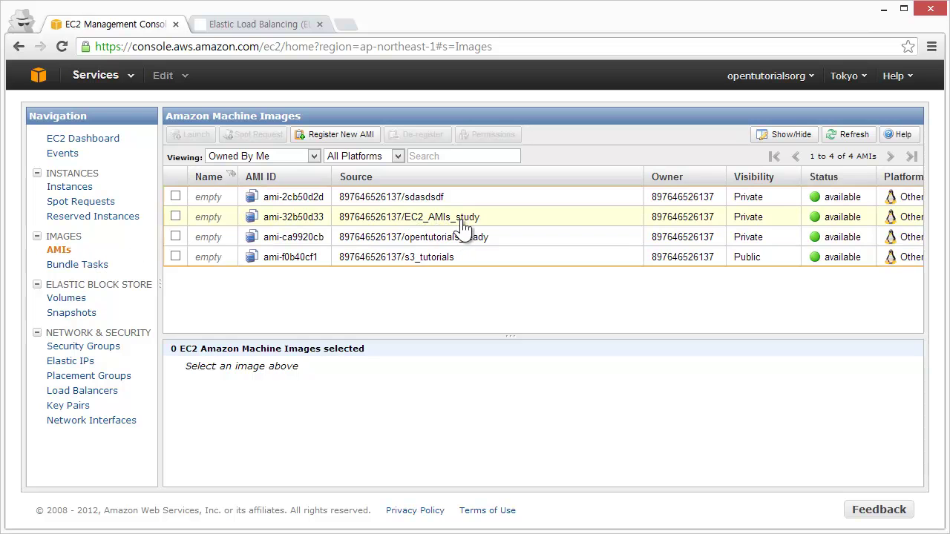
{"action": "left_click", "coordinate": [52, 187]}
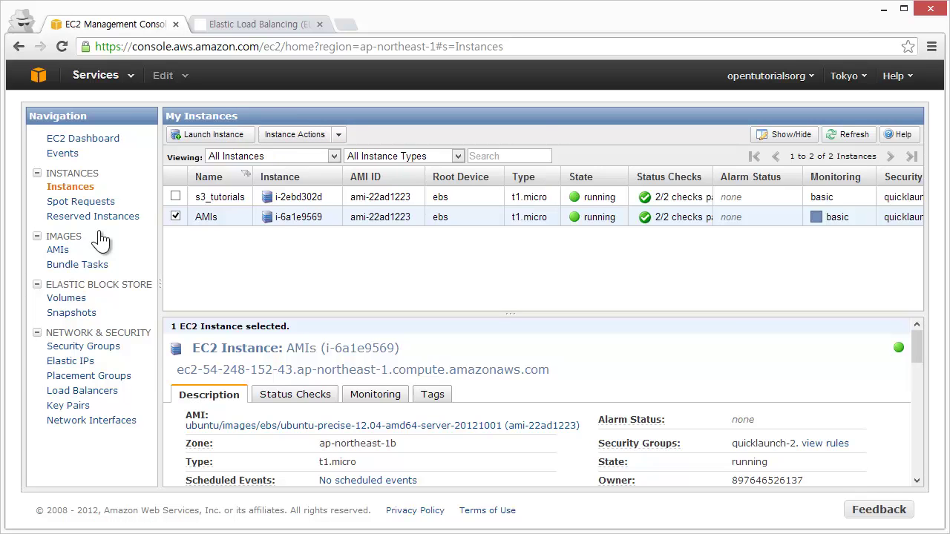
{"action": "left_click", "coordinate": [61, 250]}
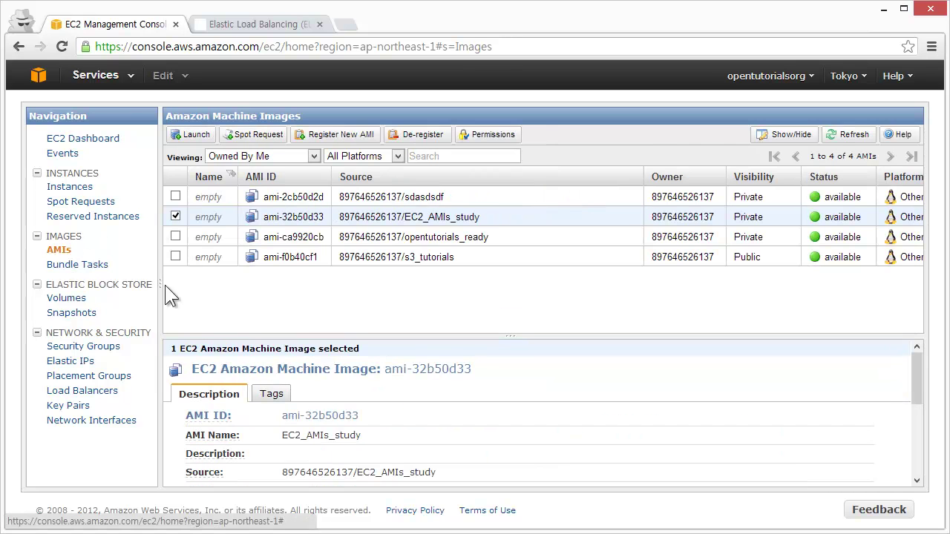
{"action": "right_click", "coordinate": [437, 220]}
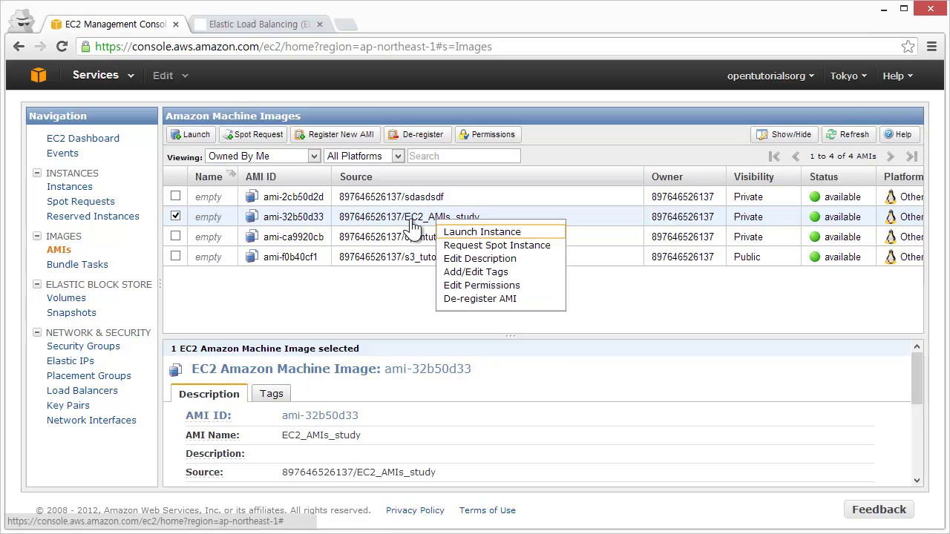
{"action": "left_click", "coordinate": [488, 233]}
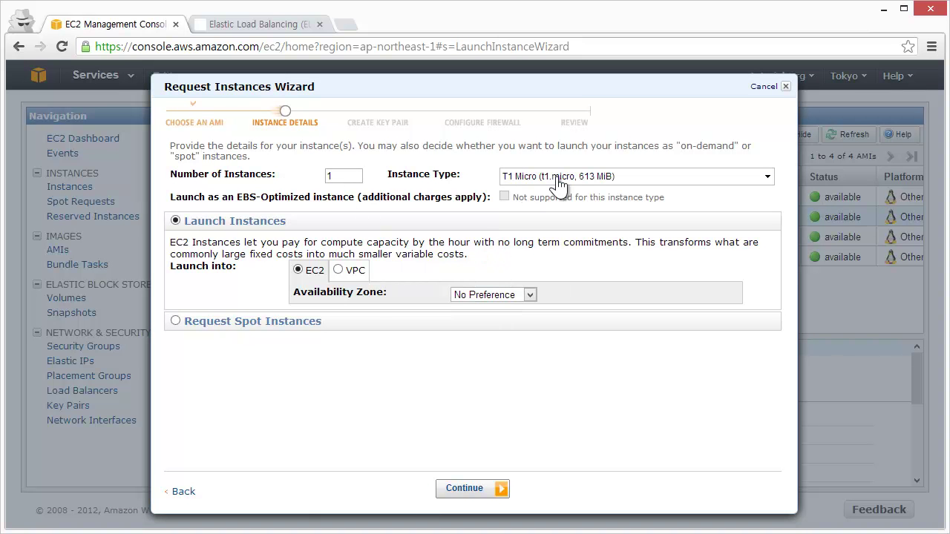
Request 2 instances and keep the default advanced options, storage configuration and tags
{"action": "double_click", "coordinate": [332, 176]}
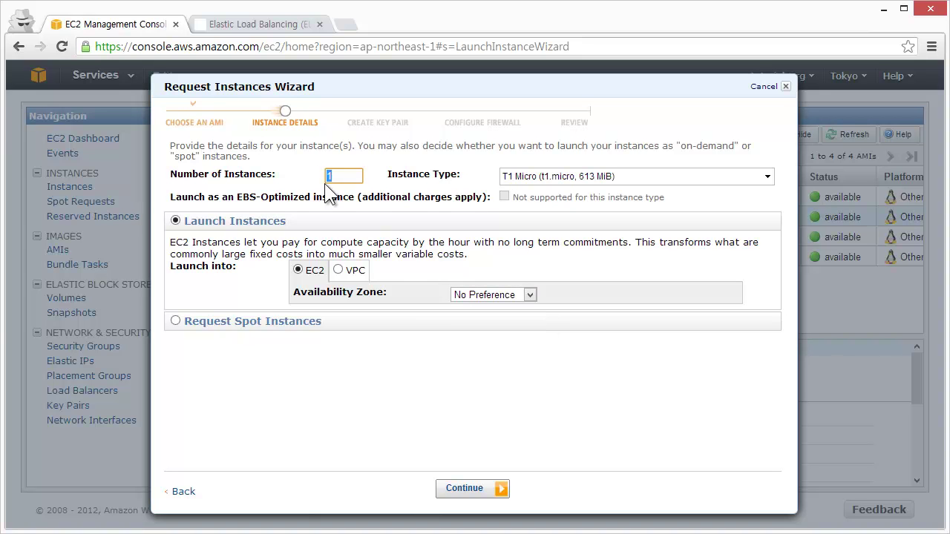
{"action": "type", "text": "3"}
{"action": "key", "text": "BackSpace"}
{"action": "type", "text": "2"}
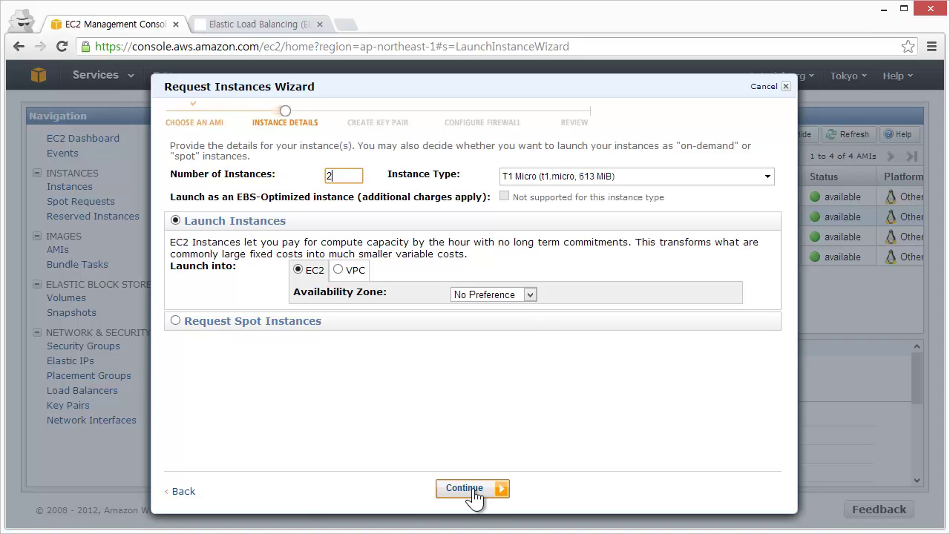
{"action": "left_click", "coordinate": [471, 491]}
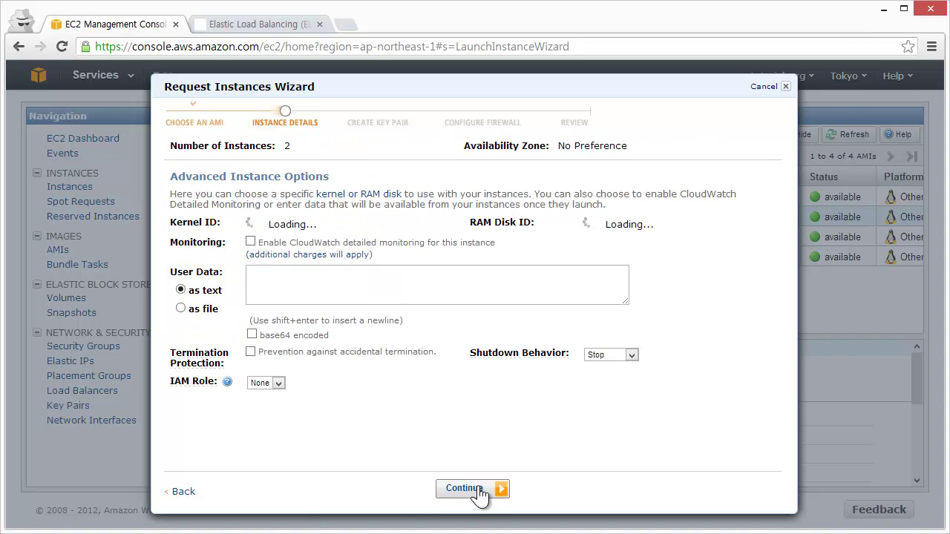
{"action": "left_click", "coordinate": [471, 490]}
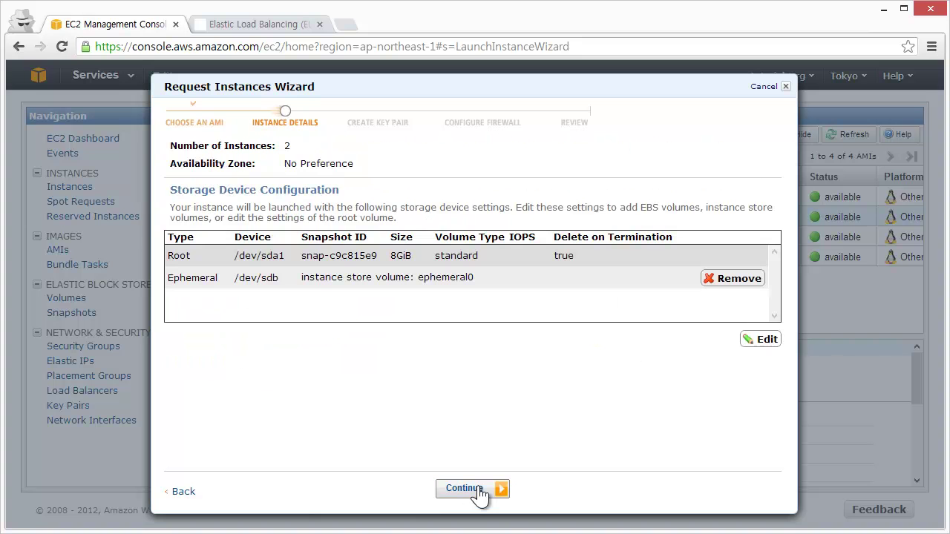
{"action": "left_click", "coordinate": [479, 490]}
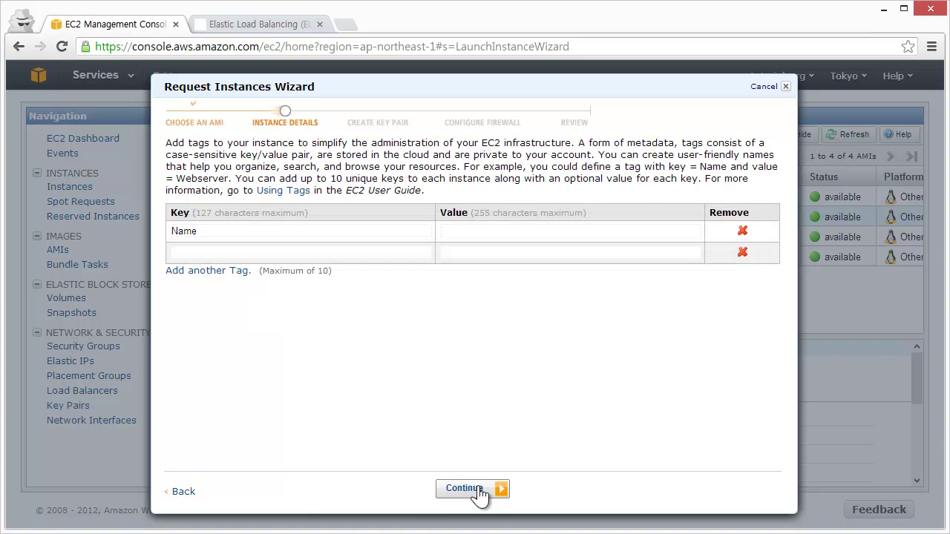
{"action": "left_click", "coordinate": [476, 490]}
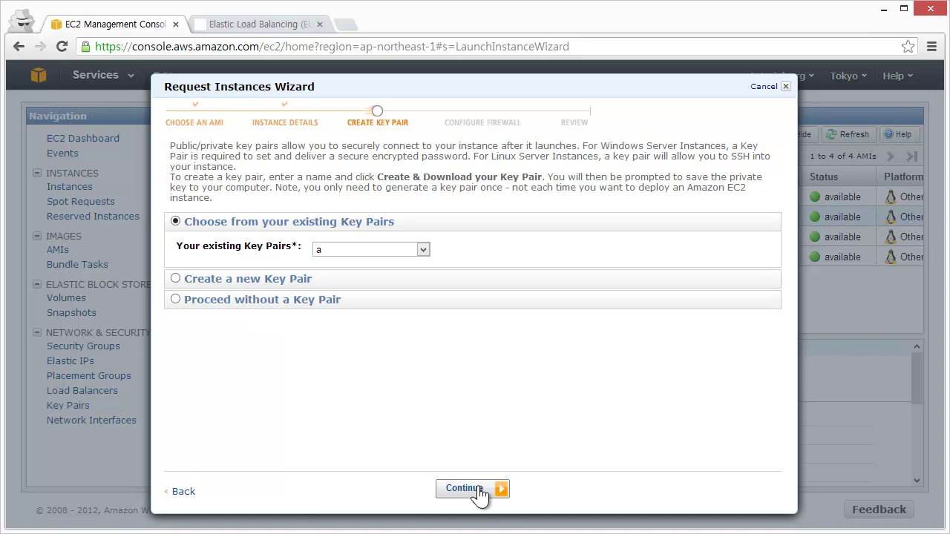
Assign the existing key pair opentutorials_aws_key and the security group quicklaunch-2 to the new instances
{"action": "left_click", "coordinate": [395, 251]}
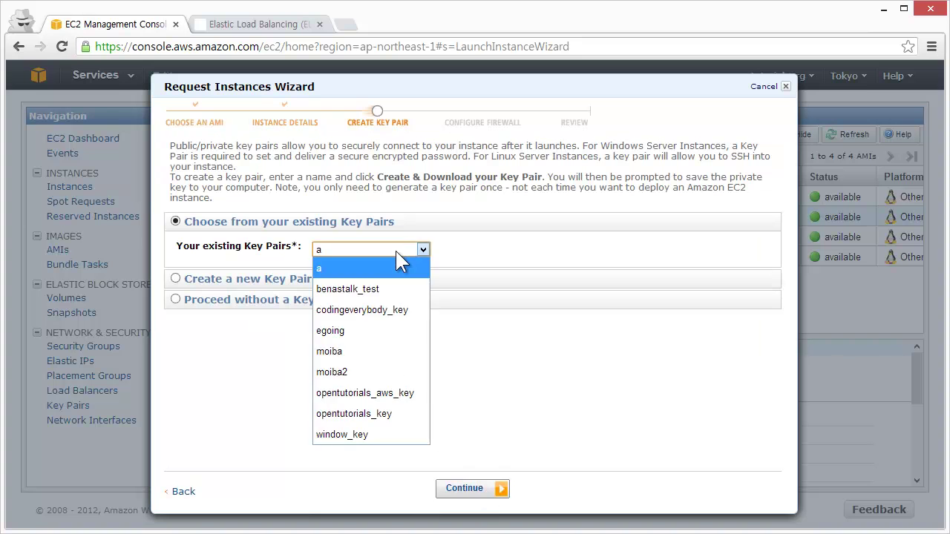
{"action": "left_click", "coordinate": [402, 386]}
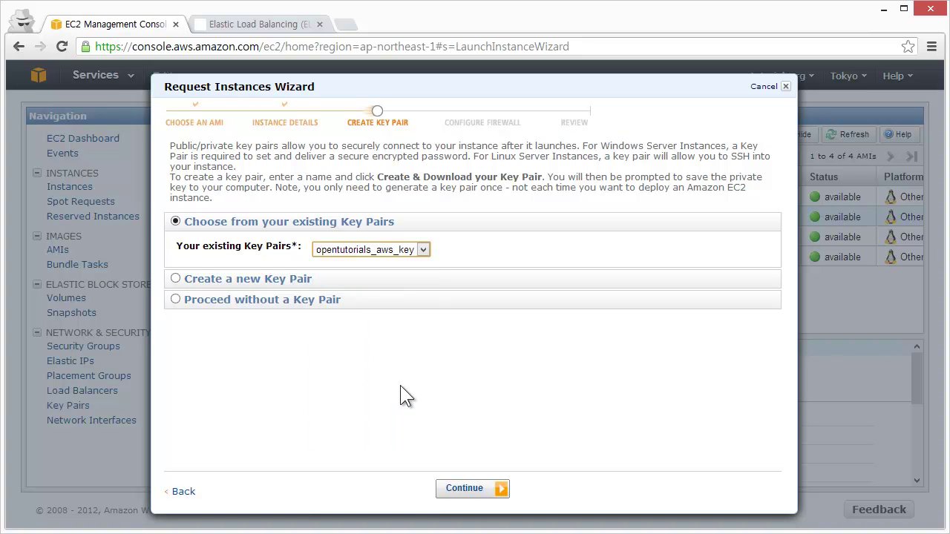
{"action": "left_click", "coordinate": [500, 489]}
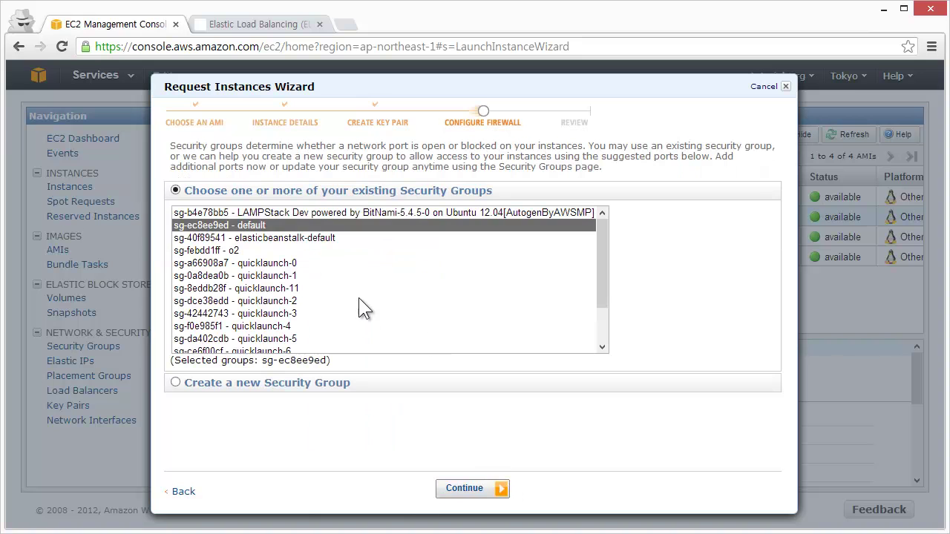
{"action": "left_click", "coordinate": [309, 303]}
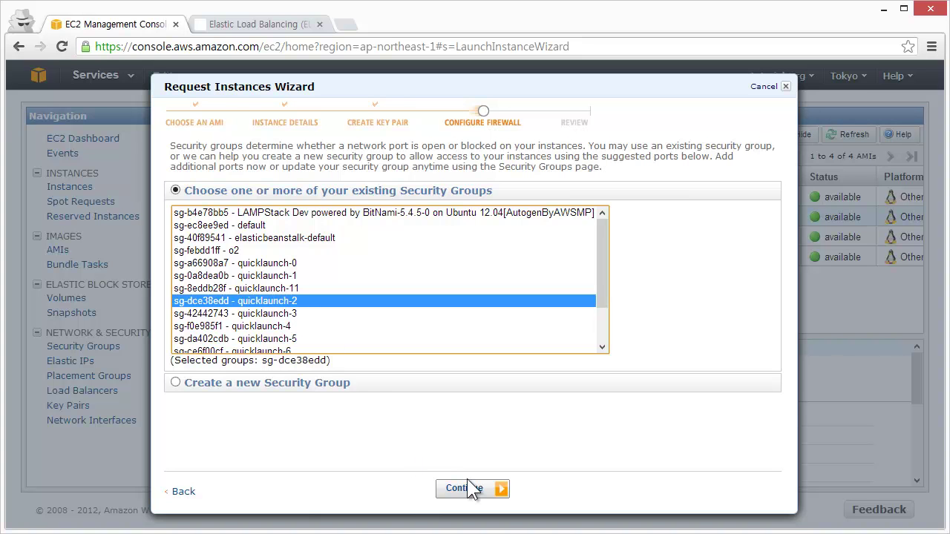
{"action": "left_click", "coordinate": [486, 492]}
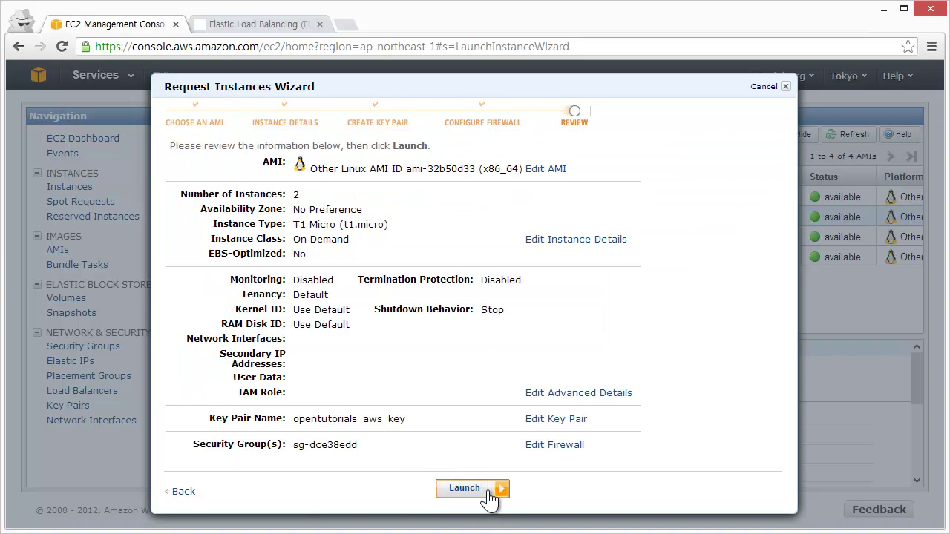
Launch the reviewed instances and refresh the list of EC2 instances
{"action": "left_click", "coordinate": [488, 491]}
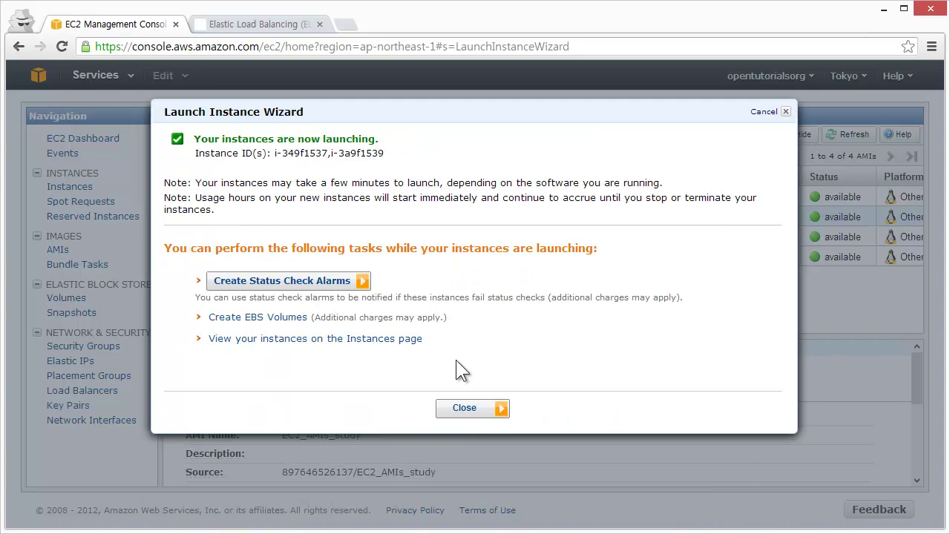
{"action": "left_click", "coordinate": [487, 409]}
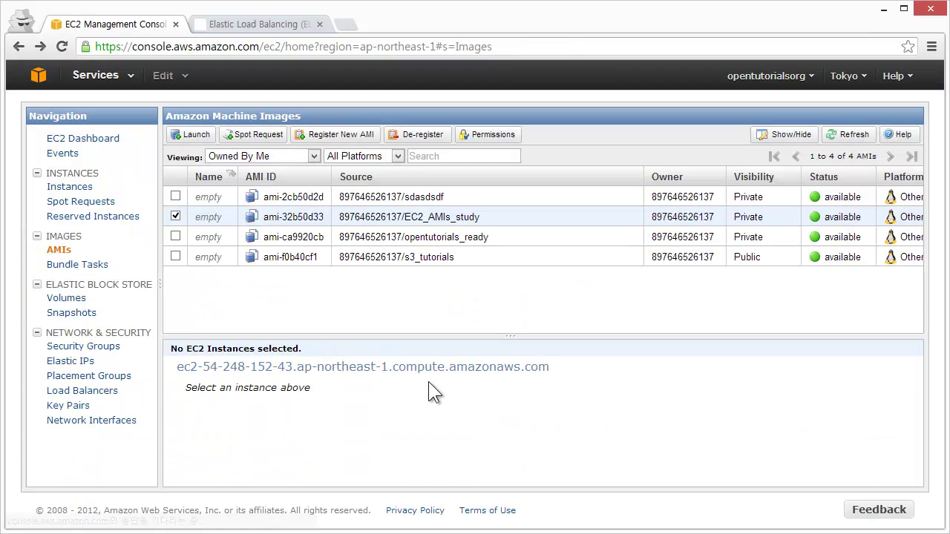
{"action": "left_click", "coordinate": [67, 188]}
{"action": "left_click", "coordinate": [848, 135]}
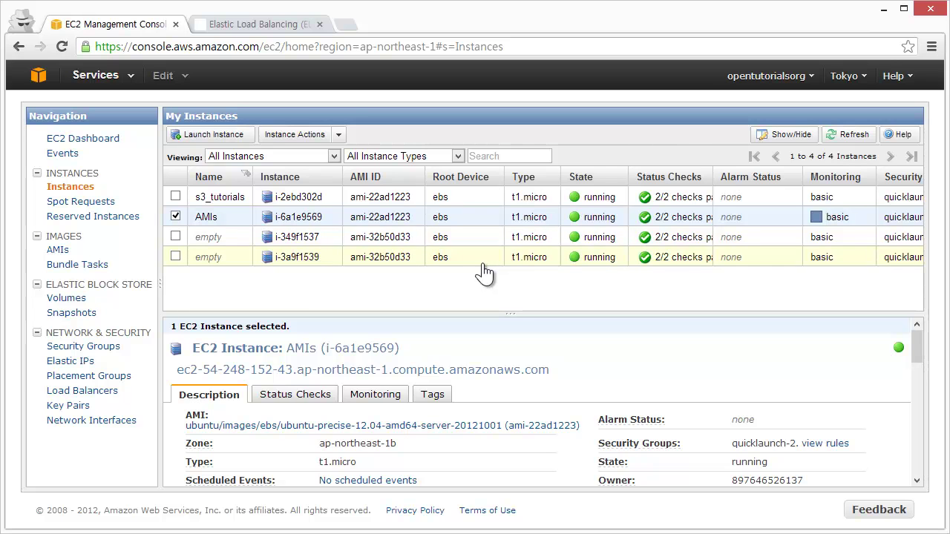
Add the instances i-349f1537 and i-3a9f1539 to the opentutorials load balancer
{"action": "left_click", "coordinate": [93, 393]}
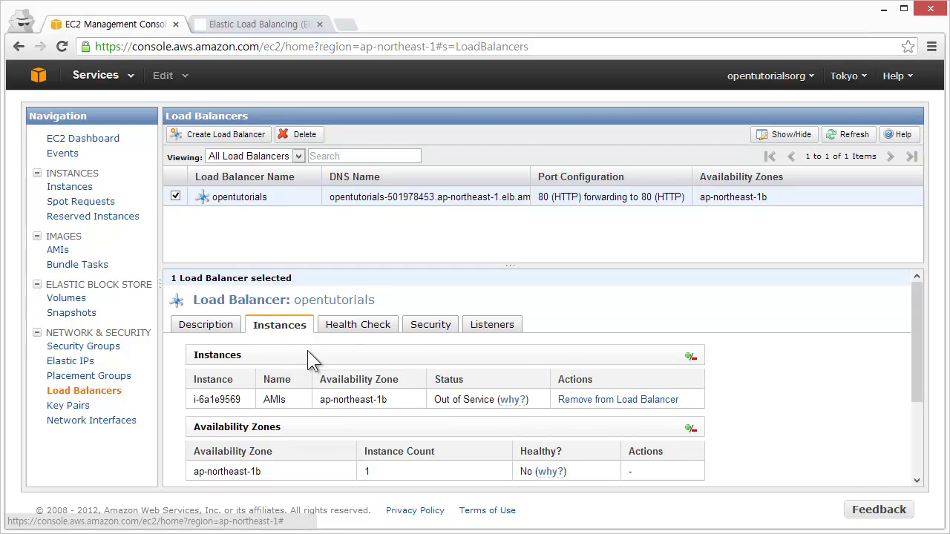
{"action": "left_click", "coordinate": [690, 358]}
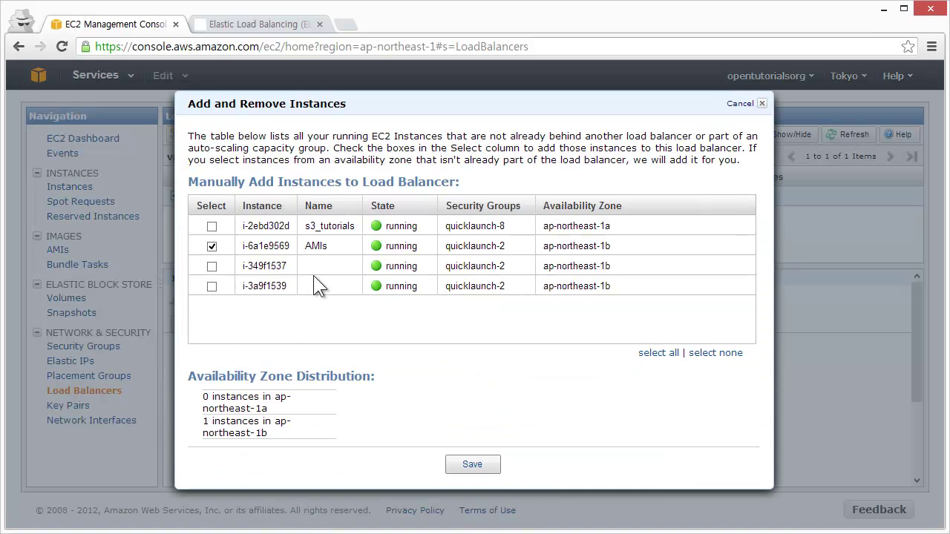
{"action": "left_click", "coordinate": [212, 265]}
{"action": "left_click", "coordinate": [211, 286]}
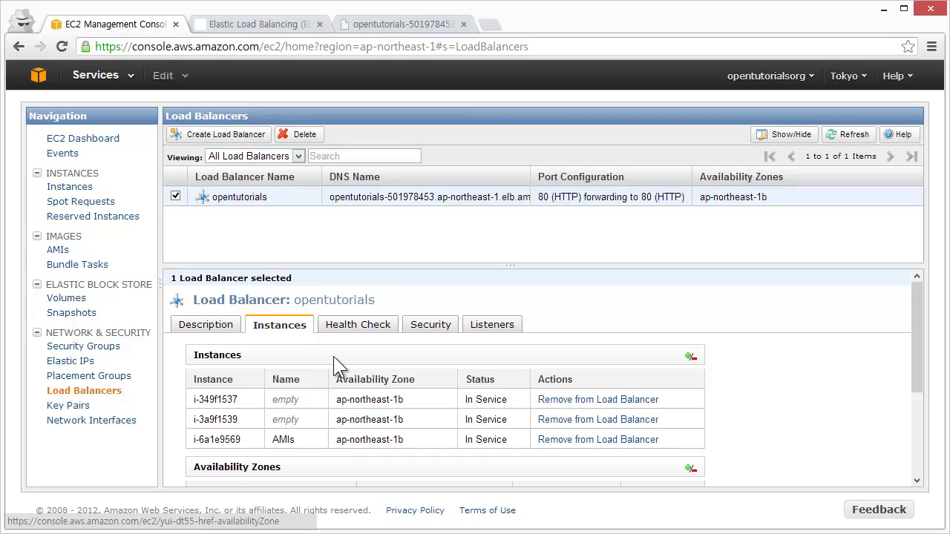
Copy the opentutorials load balancer's A Record DNS name and load it in the already open browser tab for that site
{"action": "left_click", "coordinate": [223, 332]}
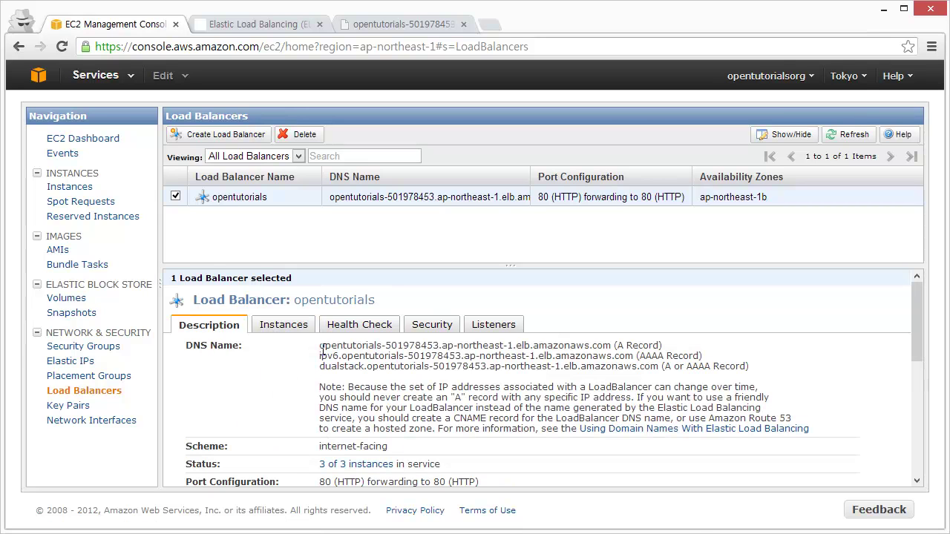
{"action": "left_click_drag", "start_coordinate": [320, 346], "coordinate": [610, 345]}
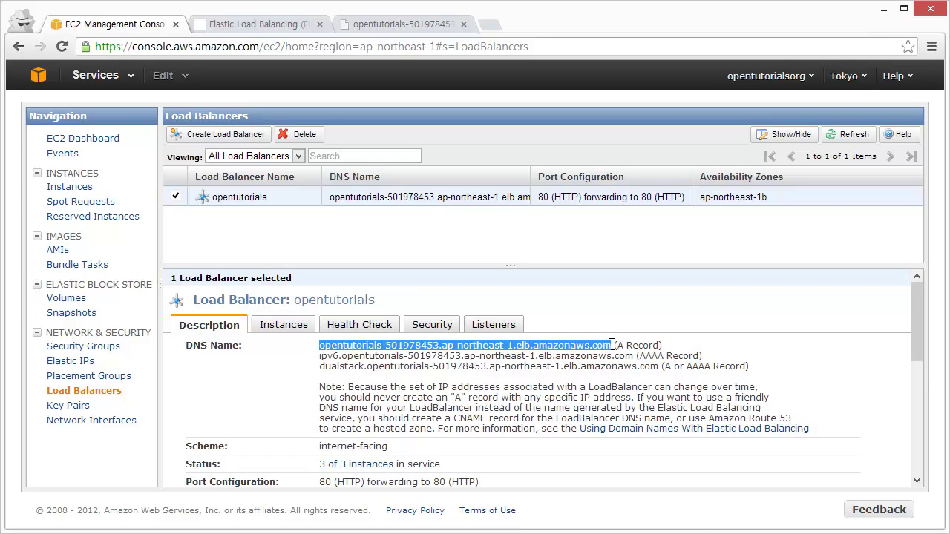
{"action": "right_click", "coordinate": [583, 347]}
{"action": "left_click", "coordinate": [620, 358]}
{"action": "left_click", "coordinate": [385, 24]}
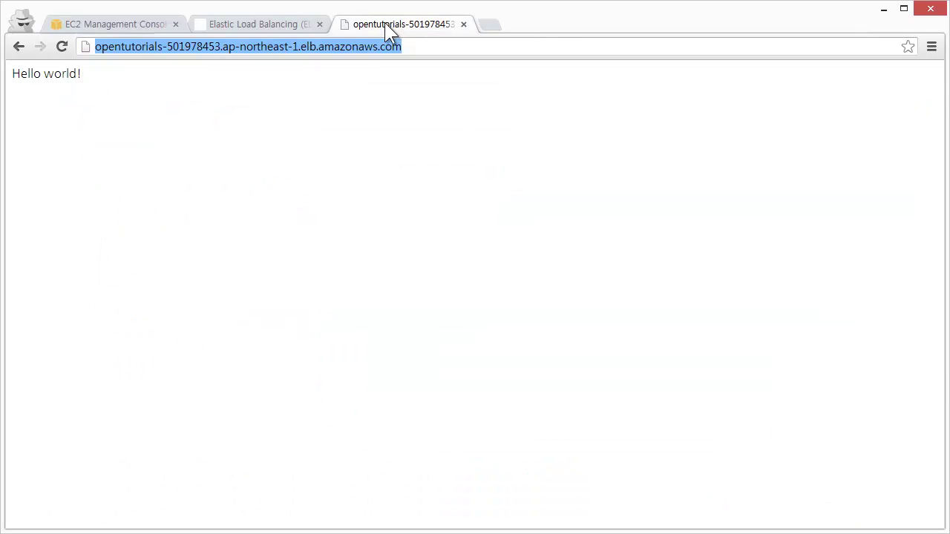
{"action": "key", "text": "ctrl+v"}
{"action": "key", "text": "Return"}
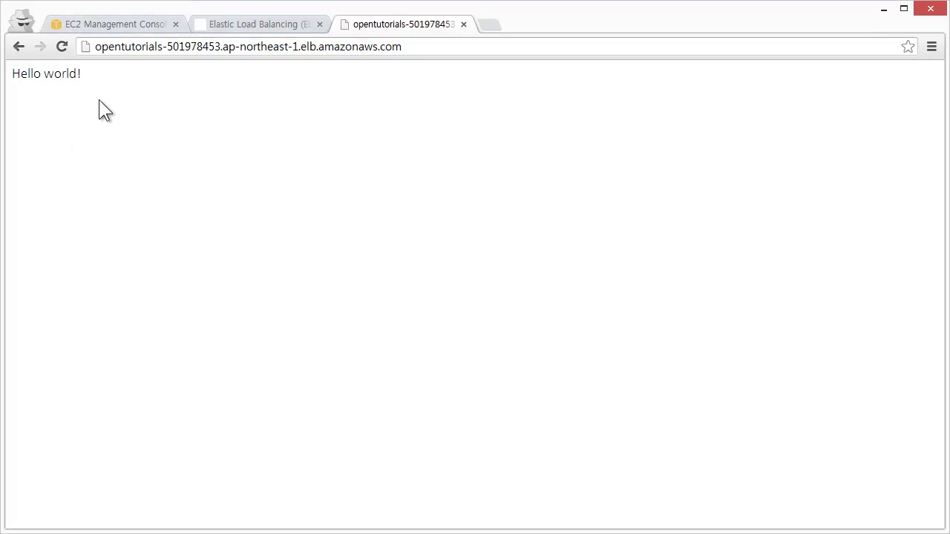
Reopen the connection options for the AMIs instance and start a browser-based Java SSH session as ubuntu with C:\dev\key\opentutorials_aws_key.pem
{"action": "left_click", "coordinate": [133, 25]}
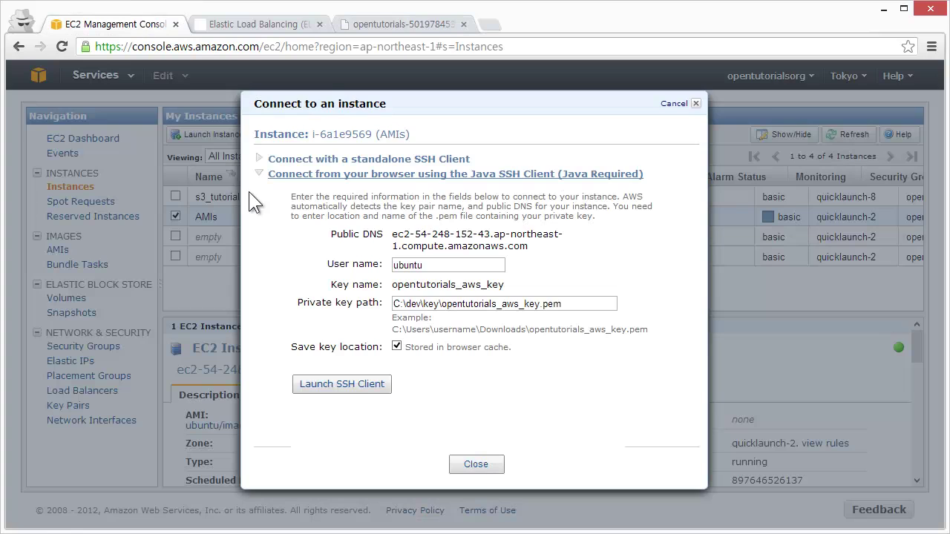
{"action": "left_click", "coordinate": [476, 465]}
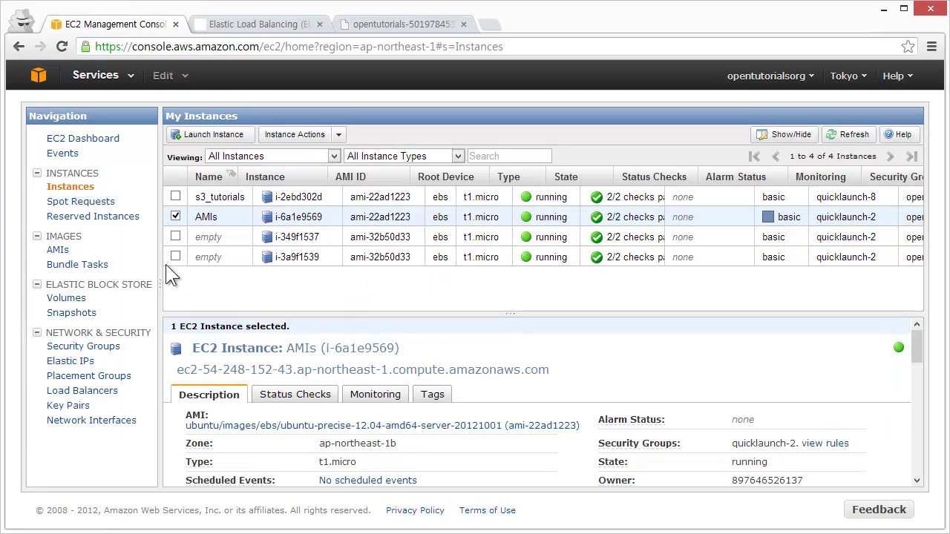
{"action": "right_click", "coordinate": [389, 221]}
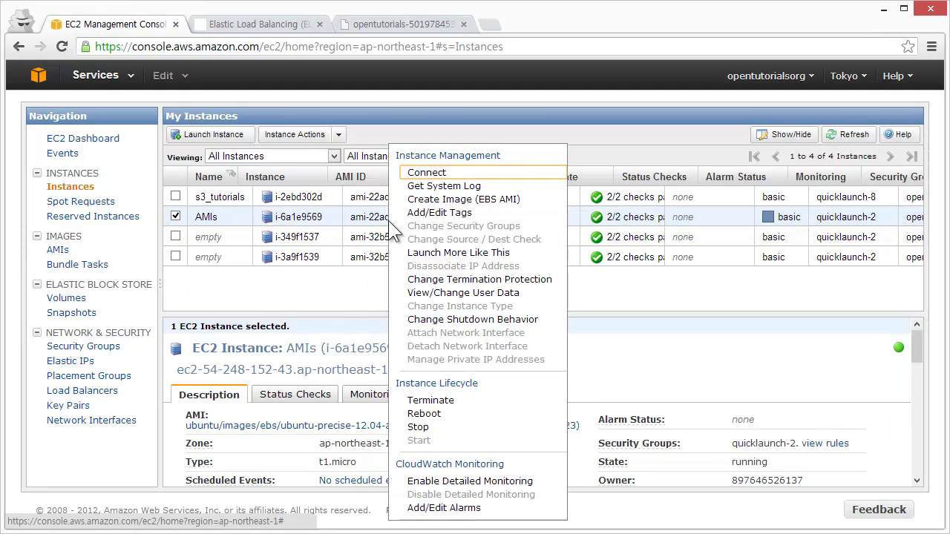
{"action": "left_click", "coordinate": [447, 176]}
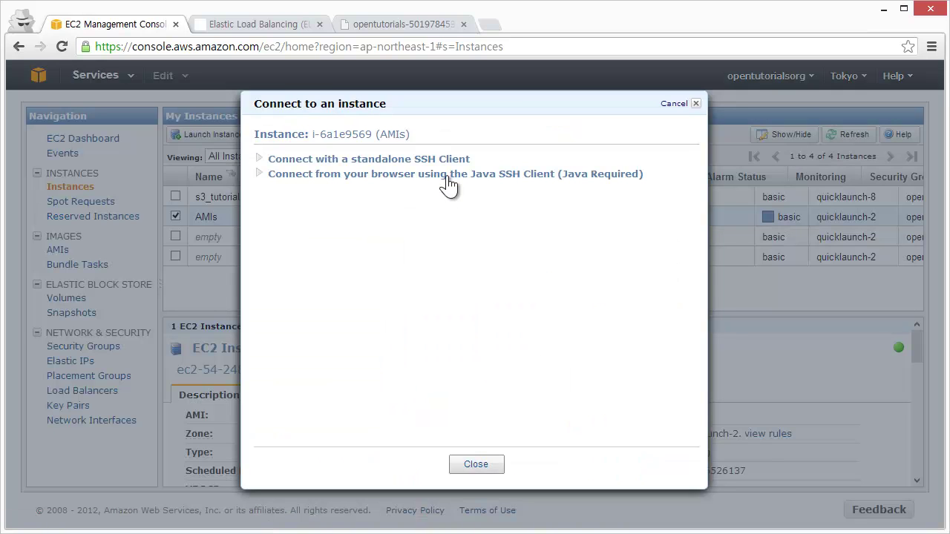
{"action": "double_click", "coordinate": [436, 175]}
{"action": "left_click", "coordinate": [438, 176]}
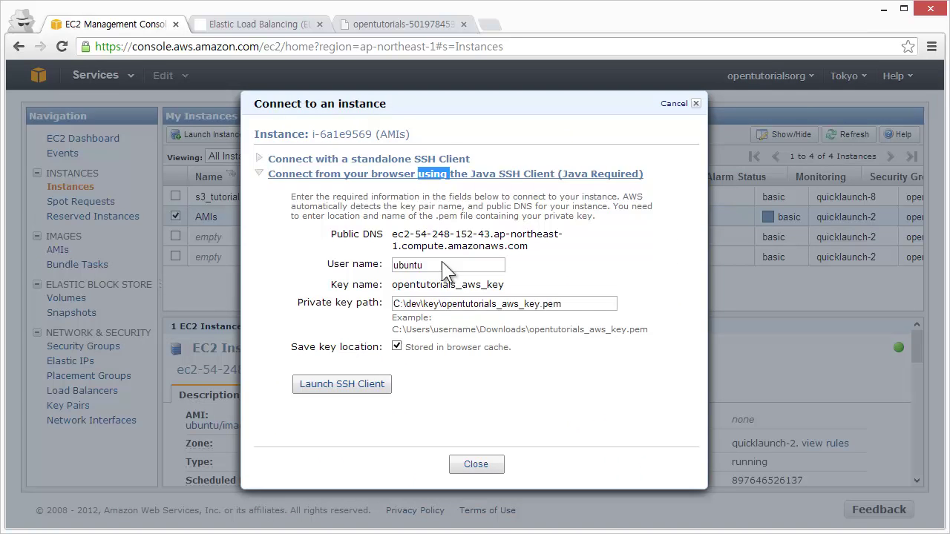
{"action": "triple_click", "coordinate": [365, 392]}
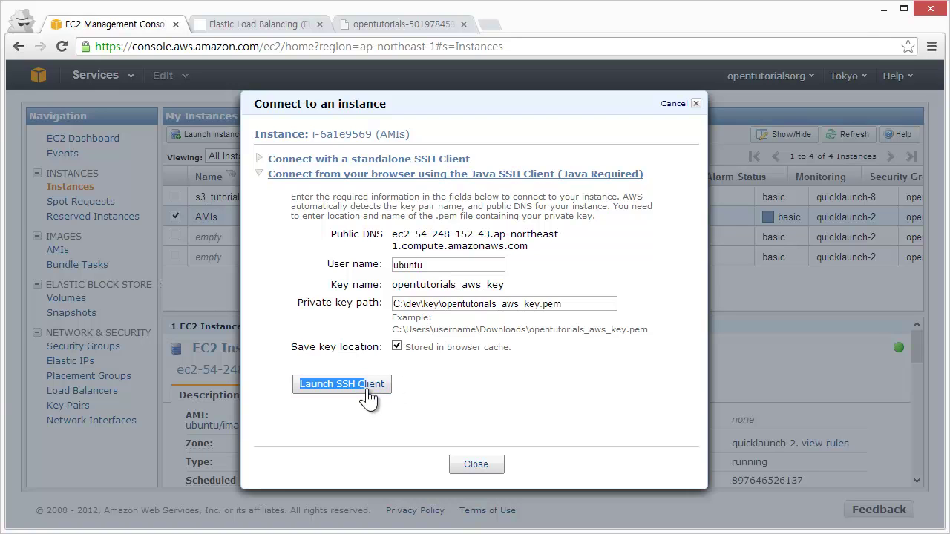
{"action": "left_click", "coordinate": [366, 391]}
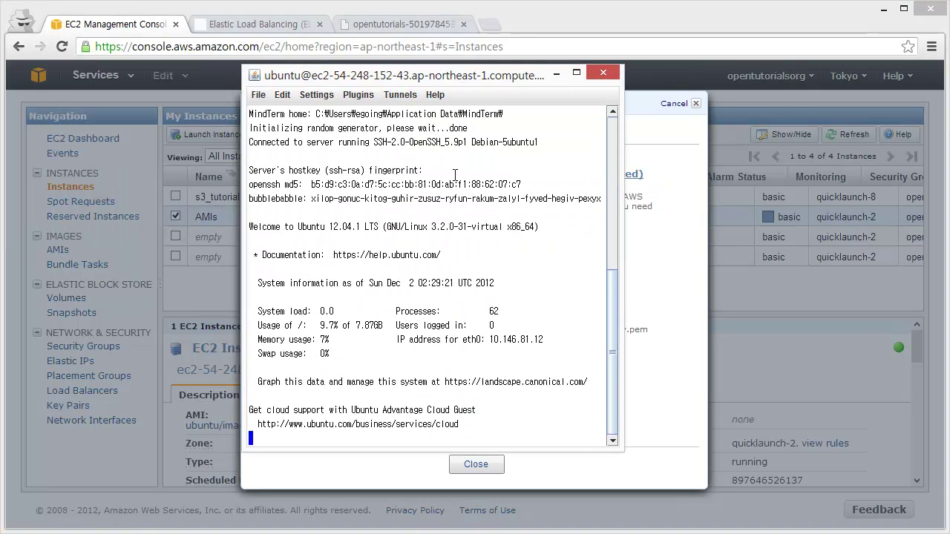
Edit /var/www/index.html with sudo nano so the greeting reads "Hello world! 1", and save the file under the same name
{"action": "type", "text": "sudo "}
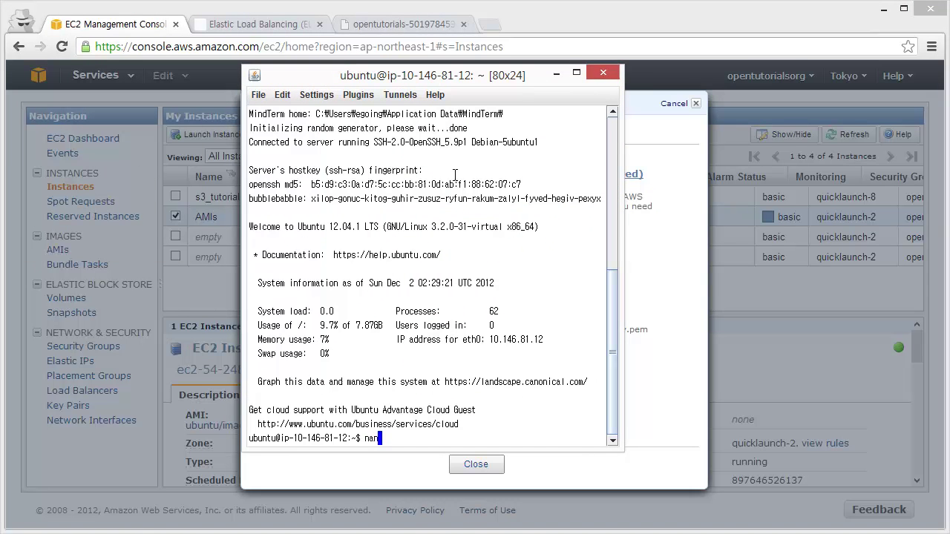
{"action": "type", "text": "nono /var/www/index.html"}
{"action": "key", "text": "Return"}
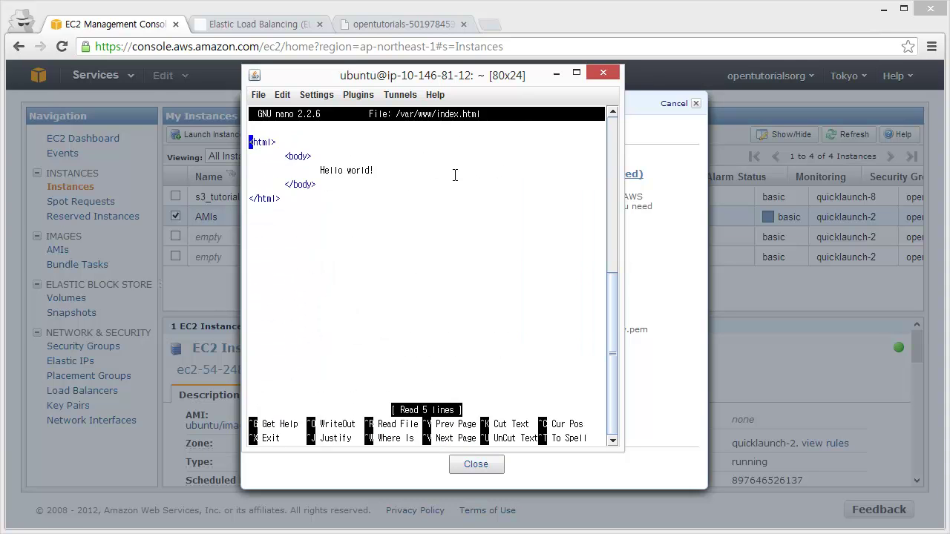
{"action": "key", "text": "Down"}
{"action": "key", "text": "Down"}
{"action": "key", "text": "End"}
{"action": "type", "text": "1"}
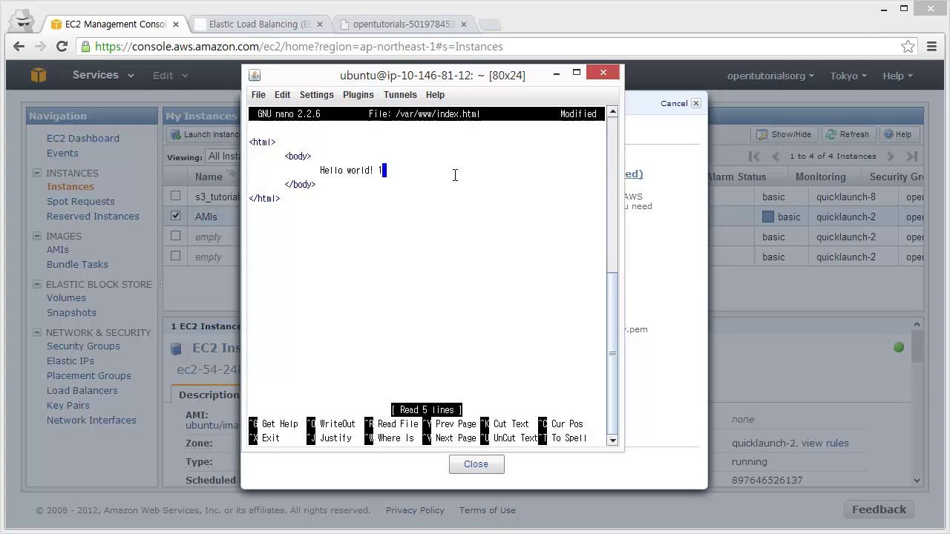
{"action": "key", "text": "ctrl+x"}
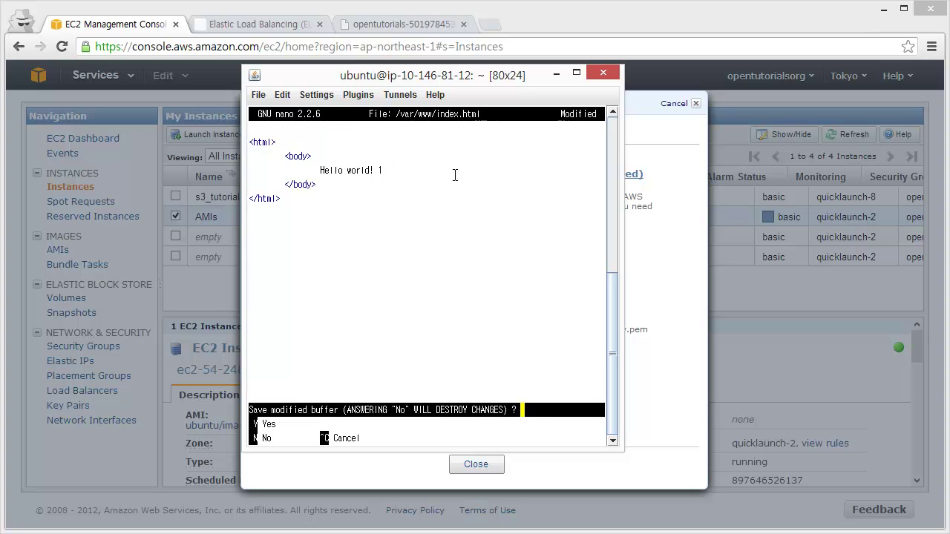
{"action": "key", "text": "y"}
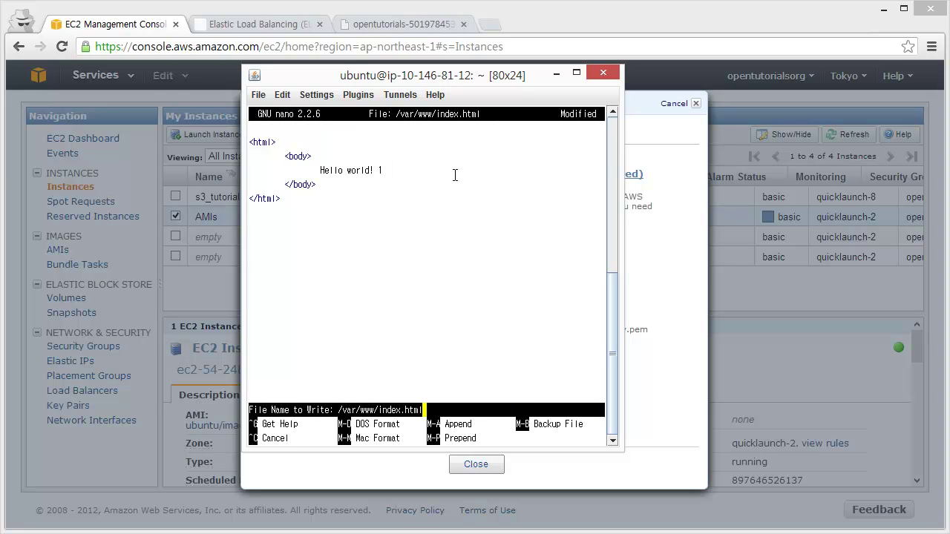
{"action": "key", "text": "Return"}
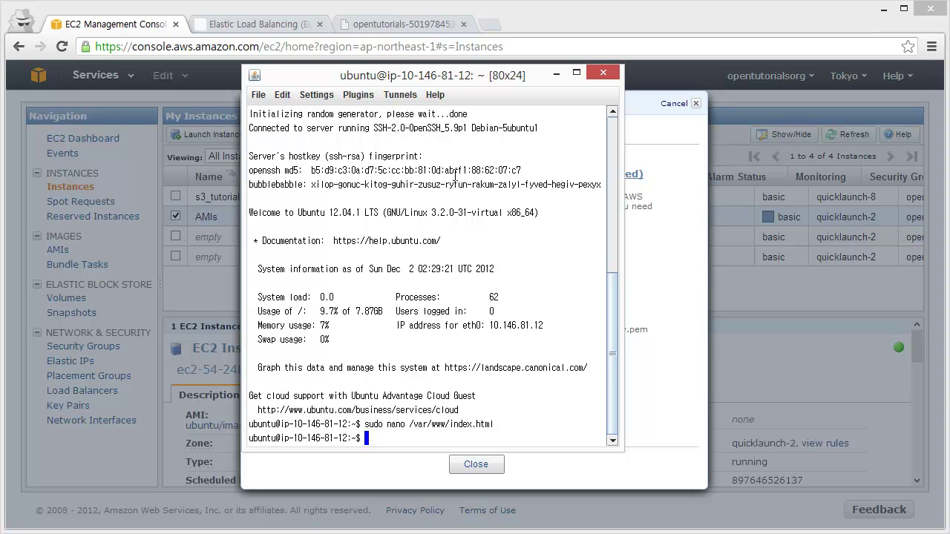
Move the terminal aside and open a browser-based Java SSH session to instance i-349f1537 as ubuntu
{"action": "left_click_drag", "start_coordinate": [457, 75], "coordinate": [2, 221]}
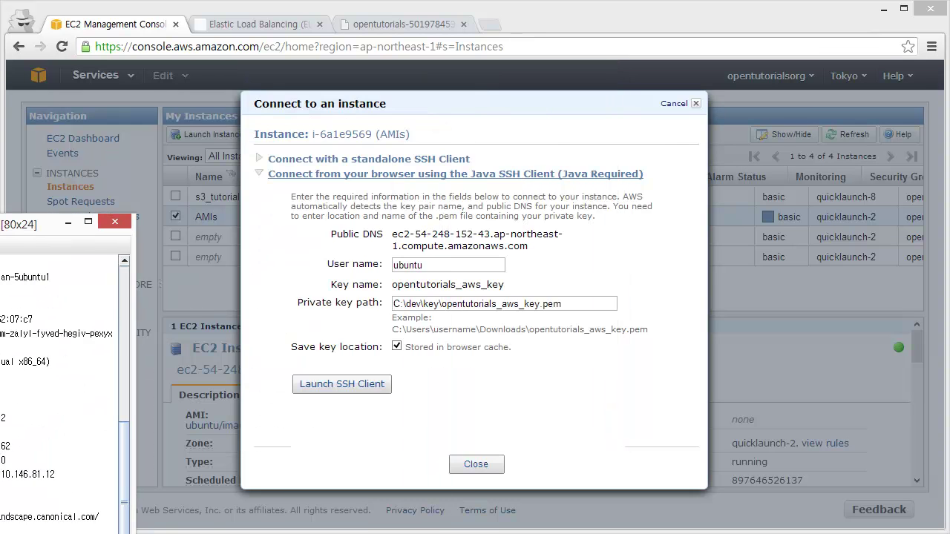
{"action": "left_click", "coordinate": [469, 464]}
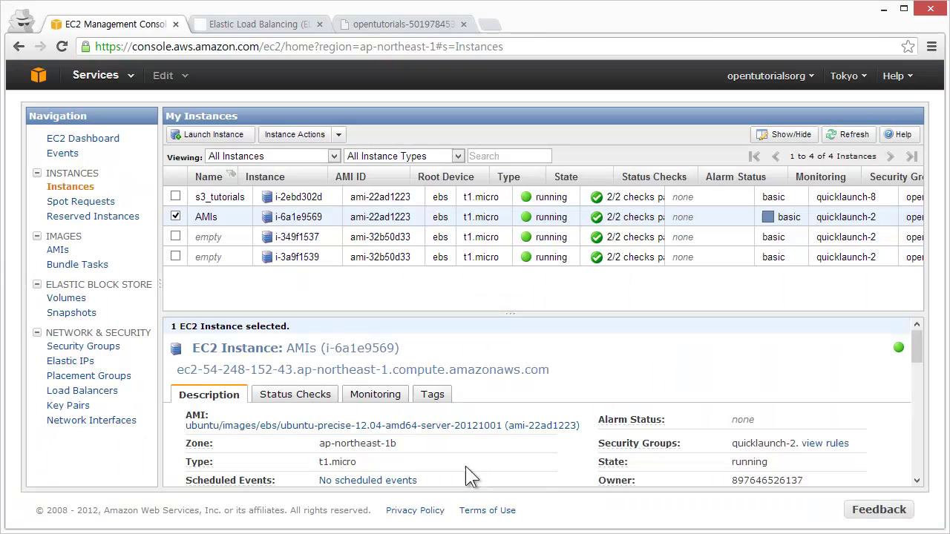
{"action": "left_click", "coordinate": [364, 236]}
{"action": "right_click", "coordinate": [364, 236]}
{"action": "left_click", "coordinate": [438, 176]}
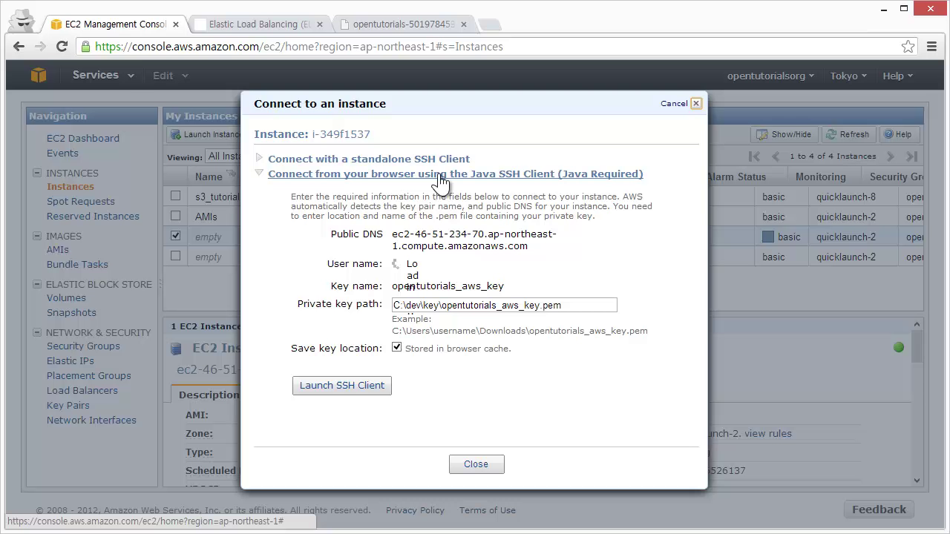
{"action": "left_click", "coordinate": [371, 386]}
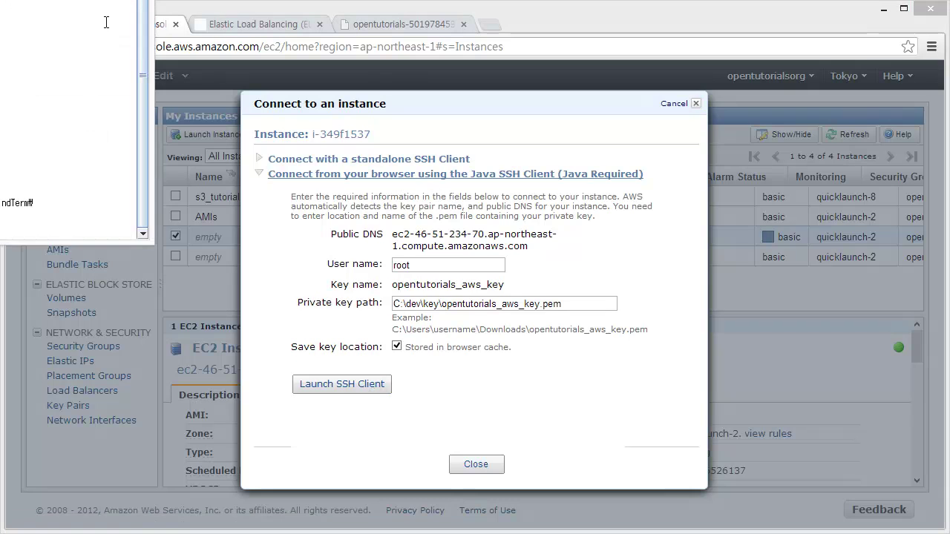
{"action": "left_click", "coordinate": [570, 274]}
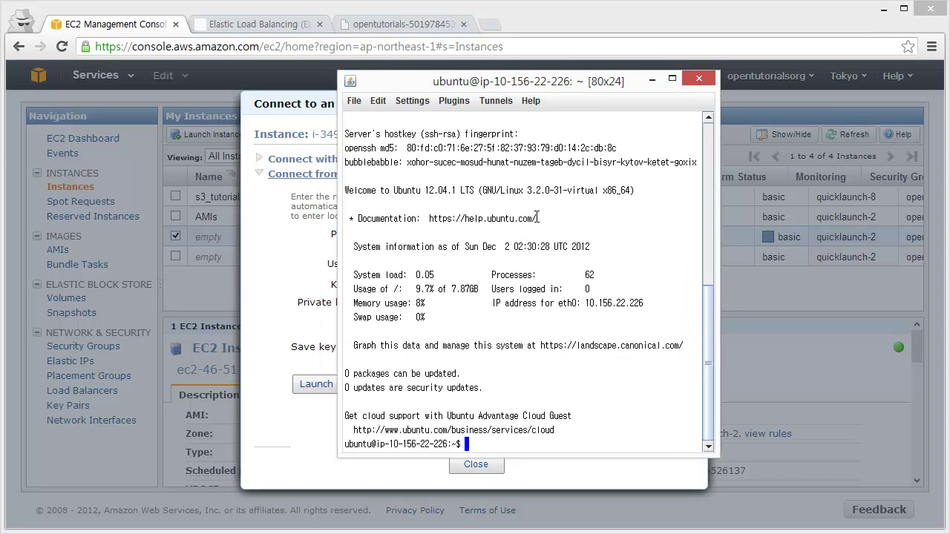
Edit /var/www/index.html on i-349f1537 with sudo nano, add 2 after "Hello world!", and save the file under the same name
{"action": "type", "text": "sudo /var/www/index.html"}
{"action": "key", "text": "Return"}
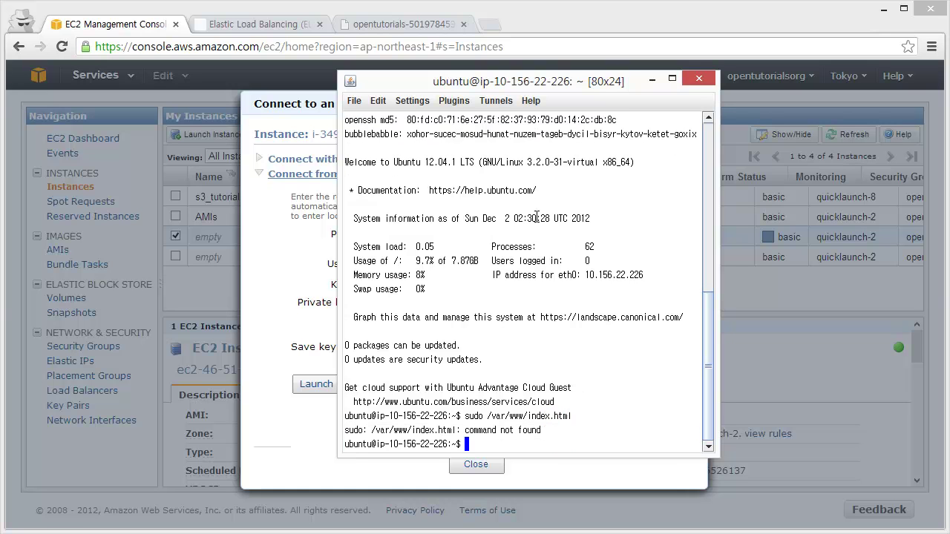
{"action": "type", "text": "sudo nano /var/www/index.html"}
{"action": "key", "text": "Return"}
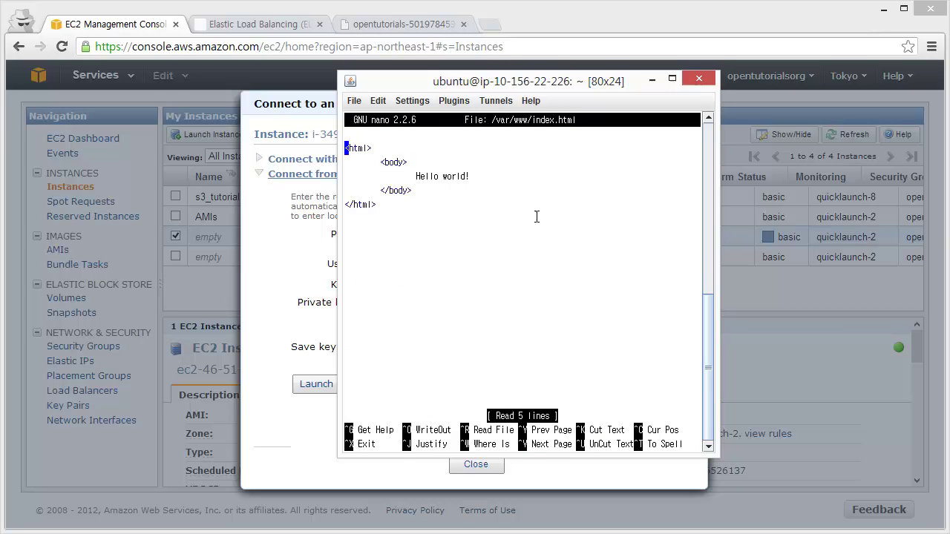
{"action": "key", "text": "Down"}
{"action": "key", "text": "Down"}
{"action": "key", "text": "End"}
{"action": "type", "text": "2"}
{"action": "key", "text": "ctrl+x"}
{"action": "key", "text": "y"}
{"action": "key", "text": "Return"}
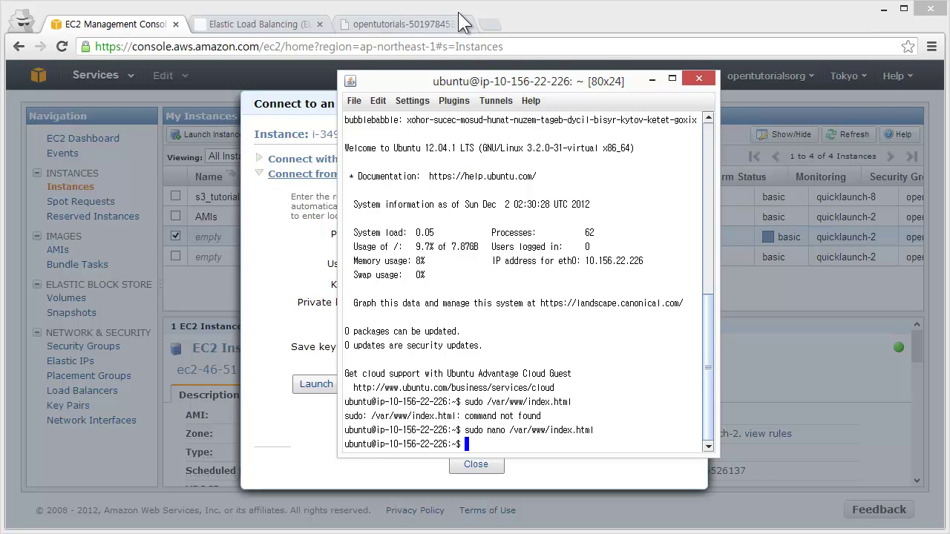
Move the terminal out of the way and reload the load balancer's page repeatedly to check which instance answers
{"action": "left_click_drag", "start_coordinate": [546, 82], "coordinate": [948, 83]}
{"action": "left_click", "coordinate": [374, 88]}
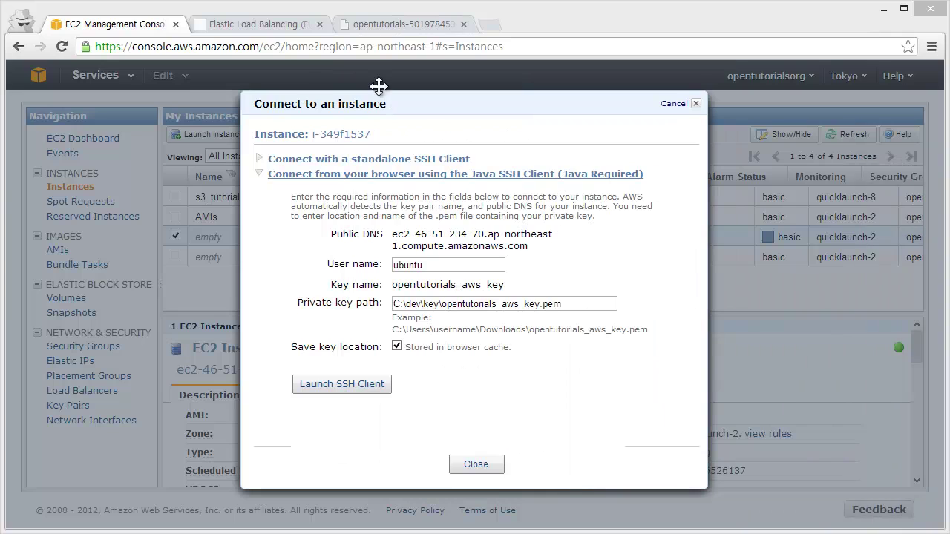
{"action": "left_click", "coordinate": [405, 27]}
{"action": "key", "text": "F5"}
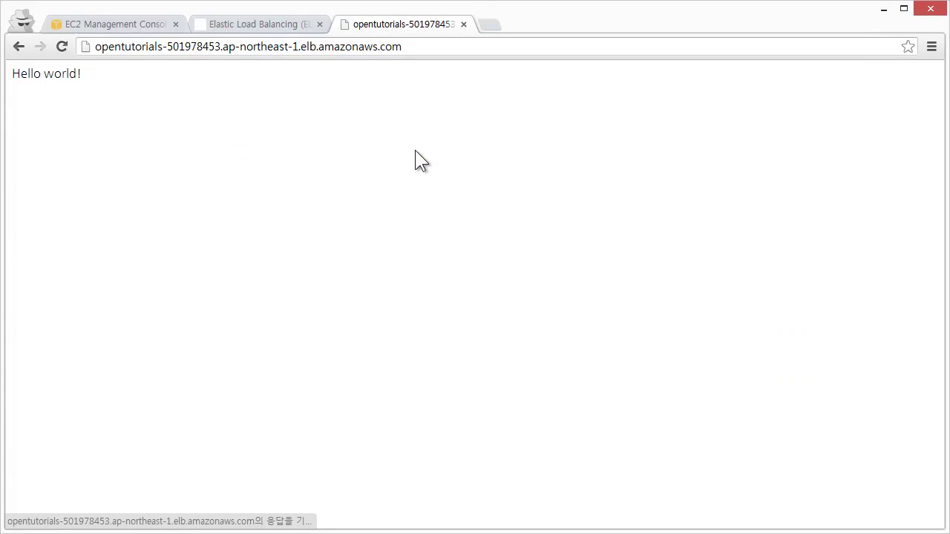
{"action": "key", "text": "F5"}
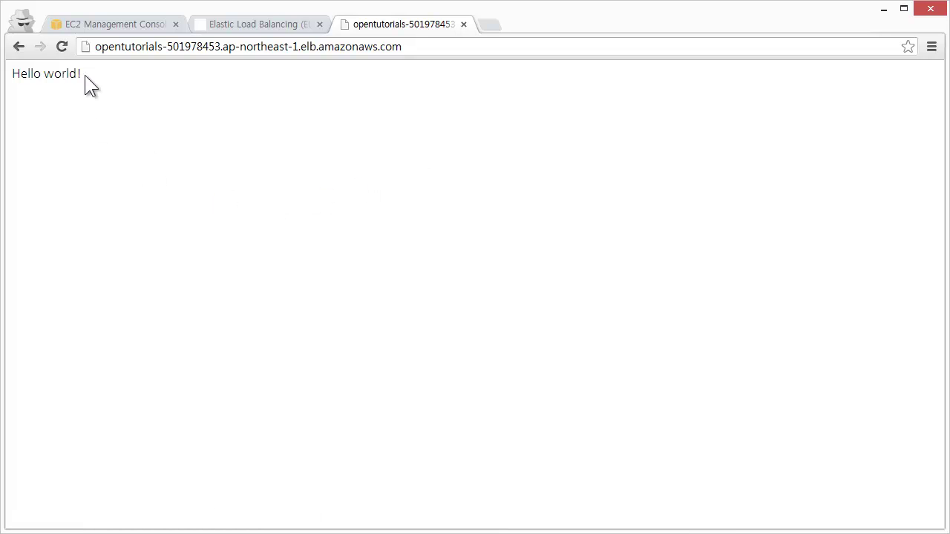
{"action": "key", "text": "F5"}
{"action": "key", "text": "F5"}
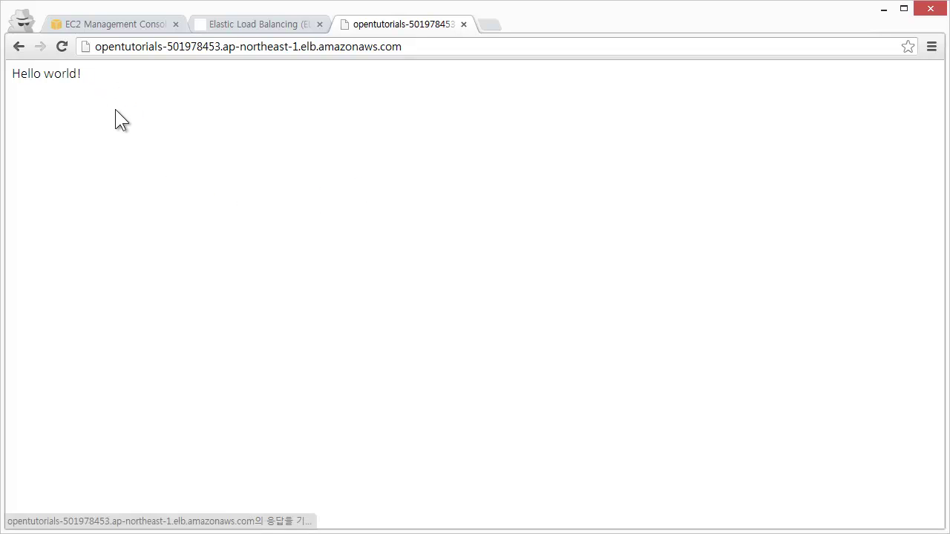
{"action": "key", "text": "F5"}
{"action": "key", "text": "F5"}
{"action": "key", "text": "F5"}
{"action": "key", "text": "F5"}
{"action": "key", "text": "F5"}
{"action": "key", "text": "F5"}
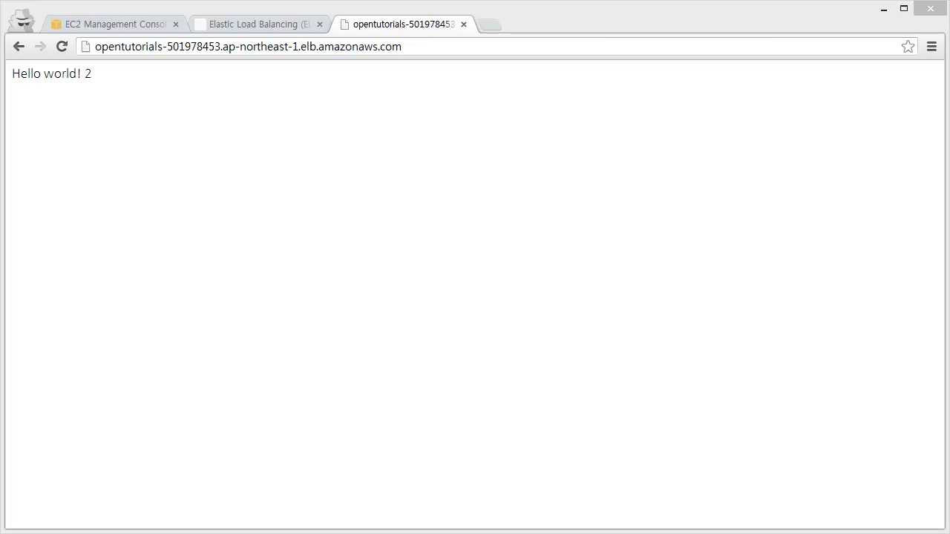
Bring the i-349f1537 SSH window back into view and close the instance connection dialog in the EC2 console
{"action": "key", "text": "alt+Tab"}
{"action": "left_click_drag", "start_coordinate": [223, 133], "coordinate": [237, 101]}
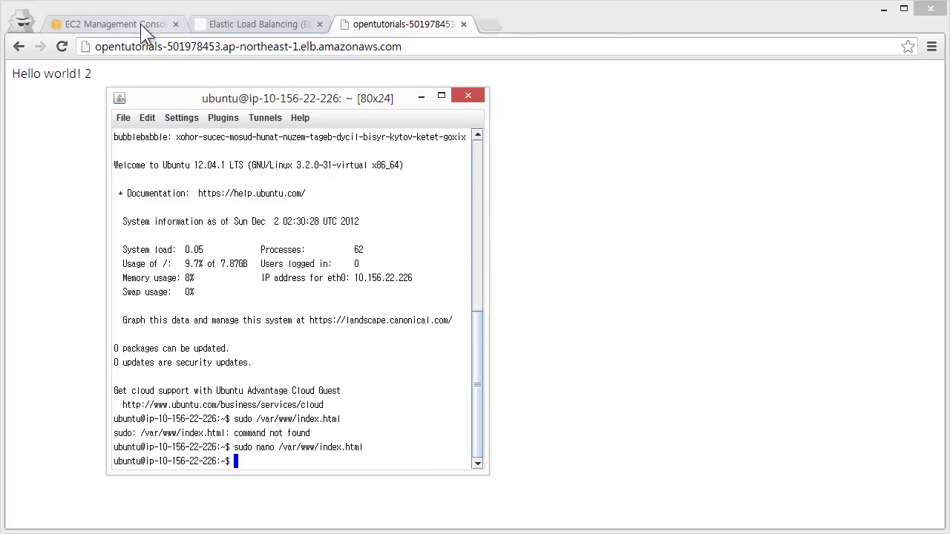
{"action": "left_click", "coordinate": [114, 28]}
{"action": "left_click", "coordinate": [483, 464]}
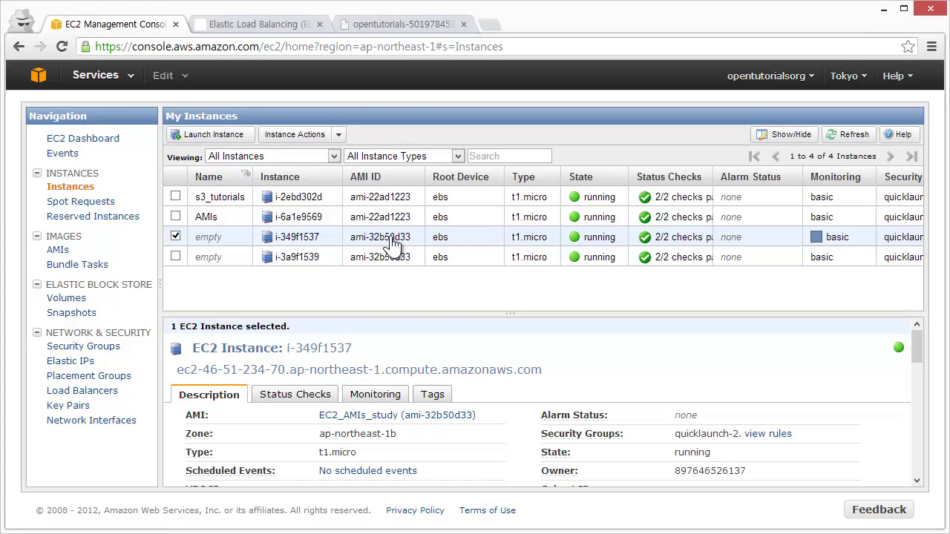
Follow the Apache access log on i-349f1537 with sudo tail -f /var/log/apache2/access.log and add blank lines below its output
{"action": "key", "text": "alt+Tab"}
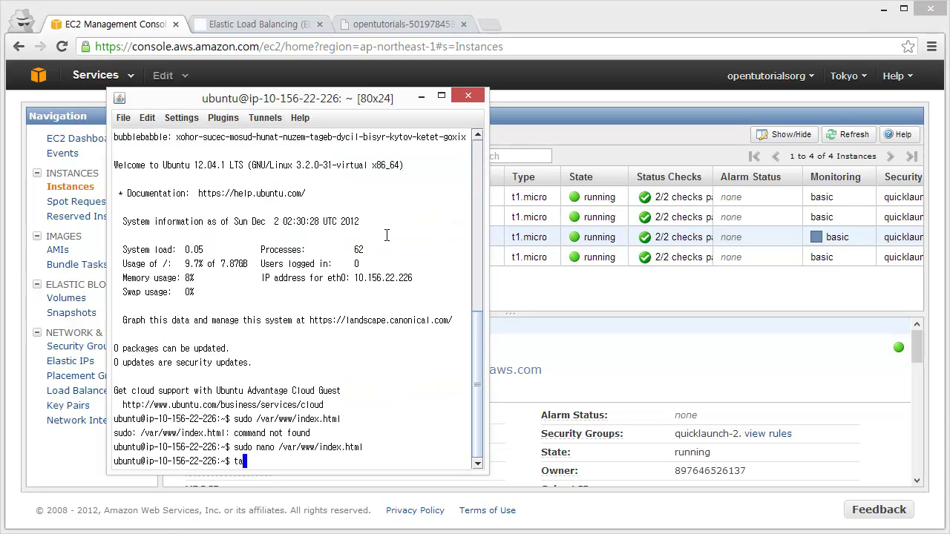
{"action": "type", "text": "sudo /v"}
{"action": "key", "text": "BackSpace"}
{"action": "key", "text": "BackSpace"}
{"action": "key", "text": "BackSpace"}
{"action": "type", "text": "tail -f /"}
{"action": "type", "text": "var/log/apache2/a"}
{"action": "key", "text": "Tab"}
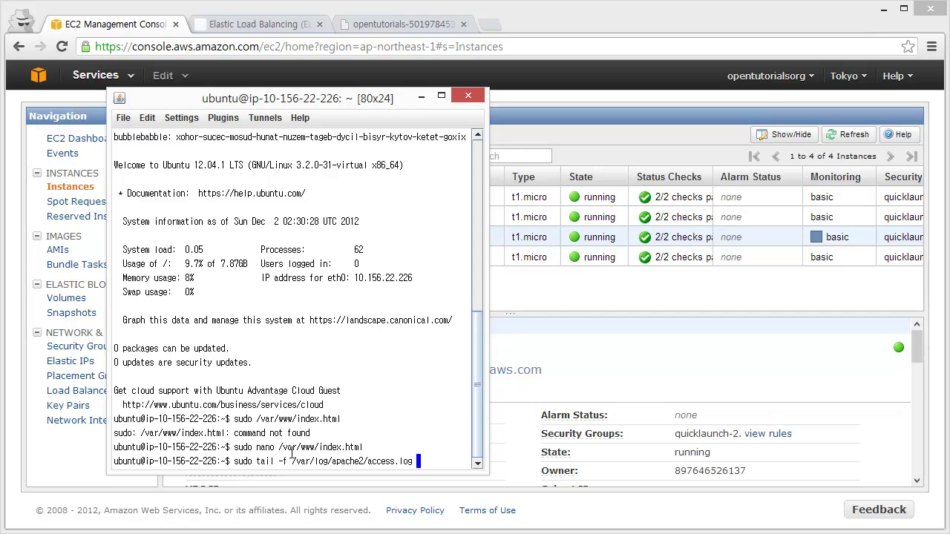
{"action": "key", "text": "Return"}
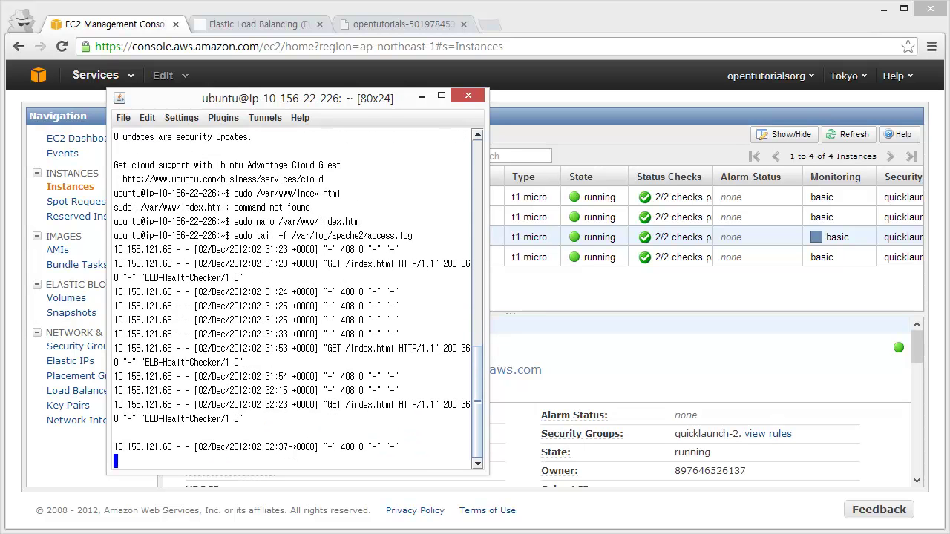
{"action": "key", "text": "Return"}
{"action": "key", "text": "Return"}
Arrange the narrowed browser and widened log terminal side by side, and close the Notepad window without saving
{"action": "left_click_drag", "start_coordinate": [488, 276], "coordinate": [834, 276]}
{"action": "left_click_drag", "start_coordinate": [526, 108], "coordinate": [887, 112]}
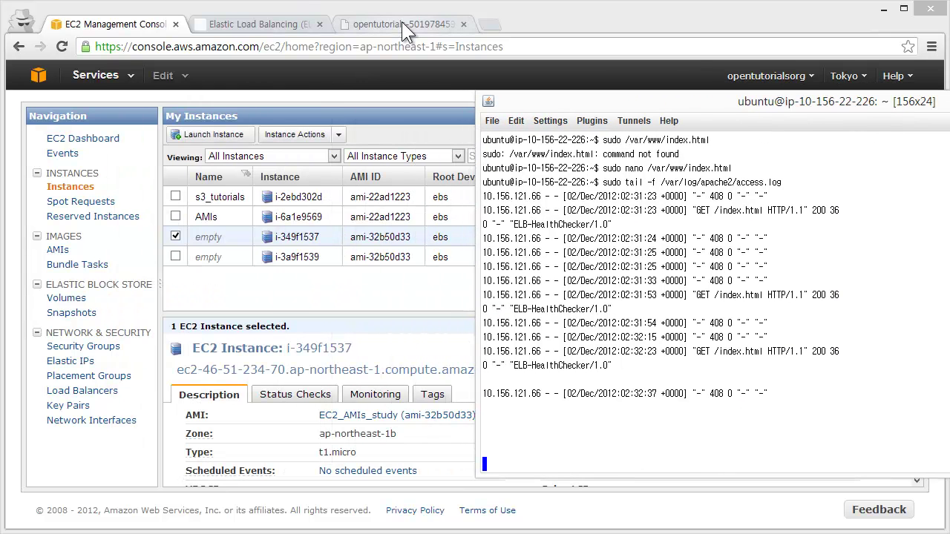
{"action": "left_click_drag", "start_coordinate": [943, 58], "coordinate": [462, 58]}
{"action": "left_click_drag", "start_coordinate": [597, 107], "coordinate": [668, 93]}
{"action": "left_click_drag", "start_coordinate": [462, 157], "coordinate": [539, 156]}
{"action": "key", "text": "alt+F4"}
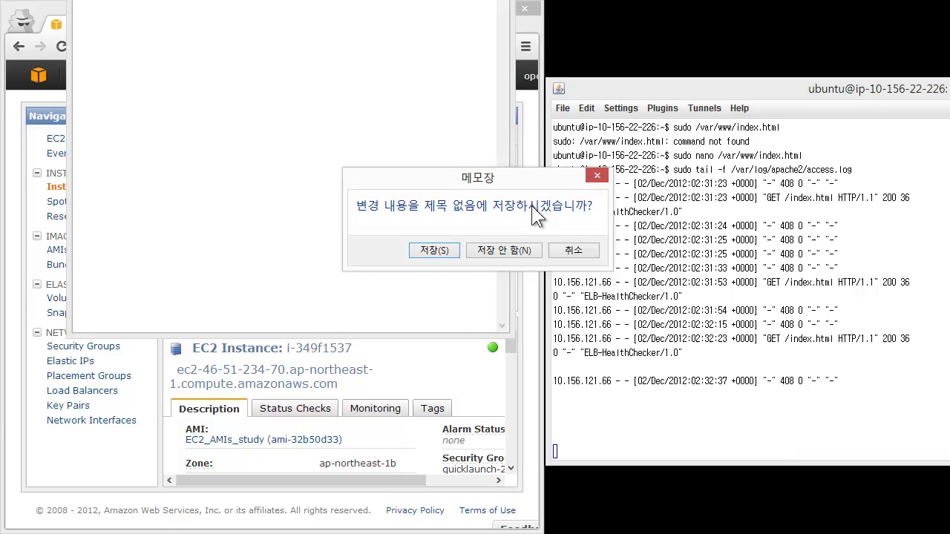
{"action": "left_click", "coordinate": [504, 250]}
Reload the load balancer's page beside the live access log to see whether the request reaches i-349f1537
{"action": "left_click", "coordinate": [363, 24]}
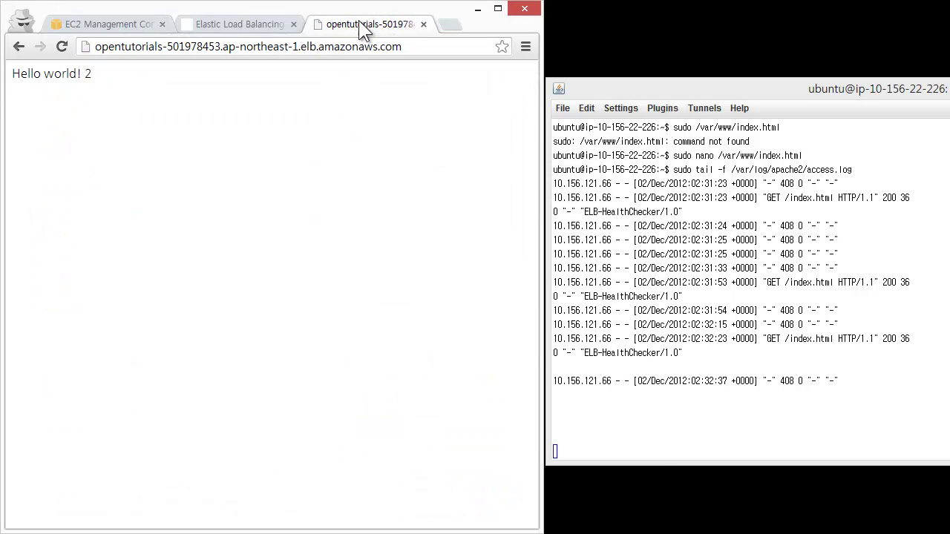
{"action": "key", "text": "F5"}
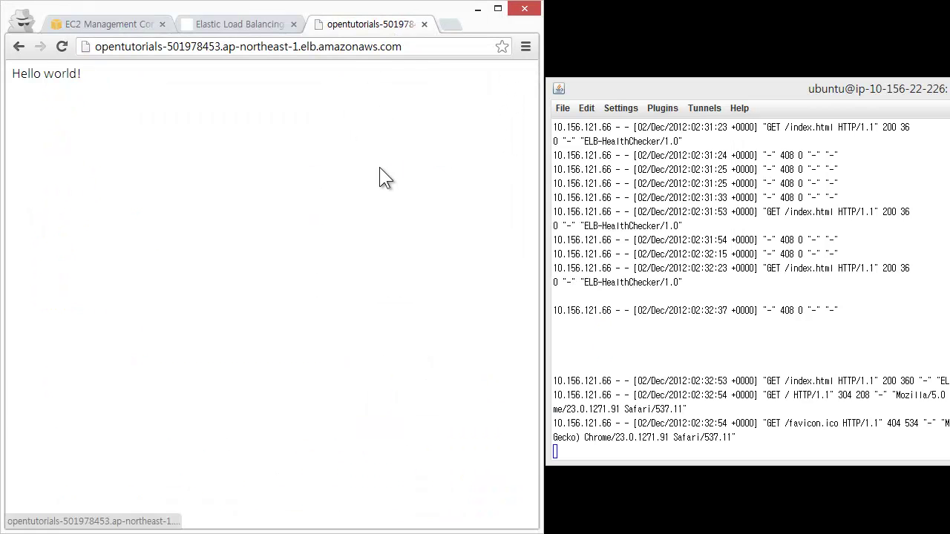
Reload the load balancer's page repeatedly and compare the served page variants with new entries in the live access log
{"action": "key", "text": "F5"}
{"action": "key", "text": "F5"}
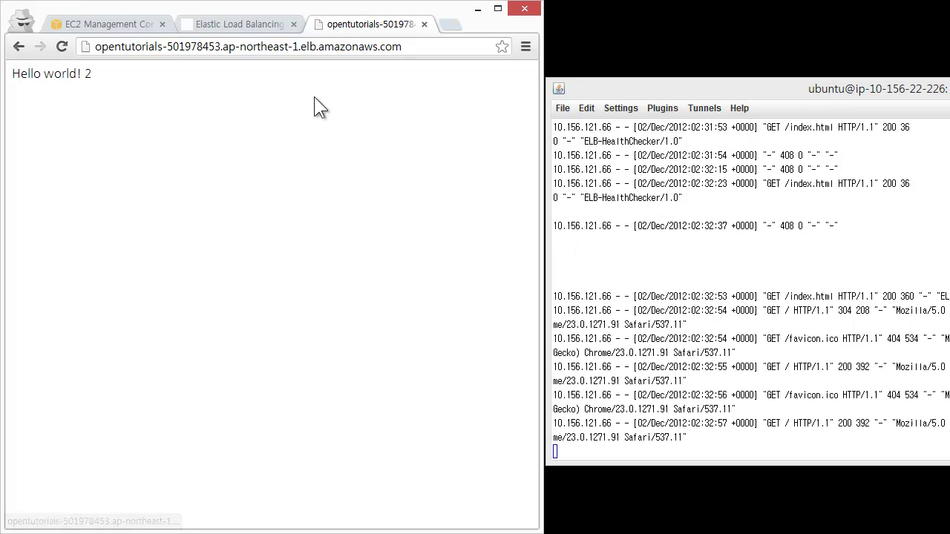
{"action": "key", "text": "F5"}
{"action": "key", "text": "F5"}
{"action": "key", "text": "F5"}
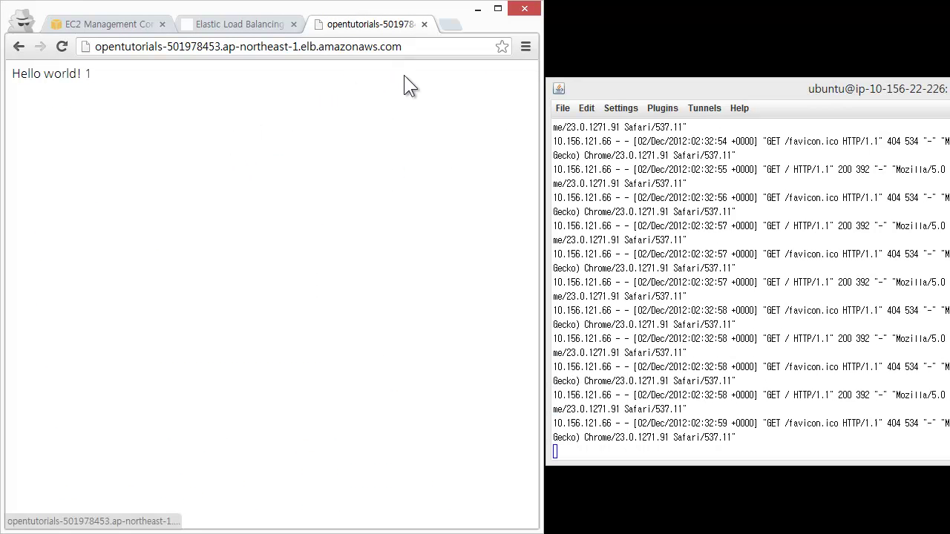
{"action": "key", "text": "F5"}
{"action": "key", "text": "F5"}
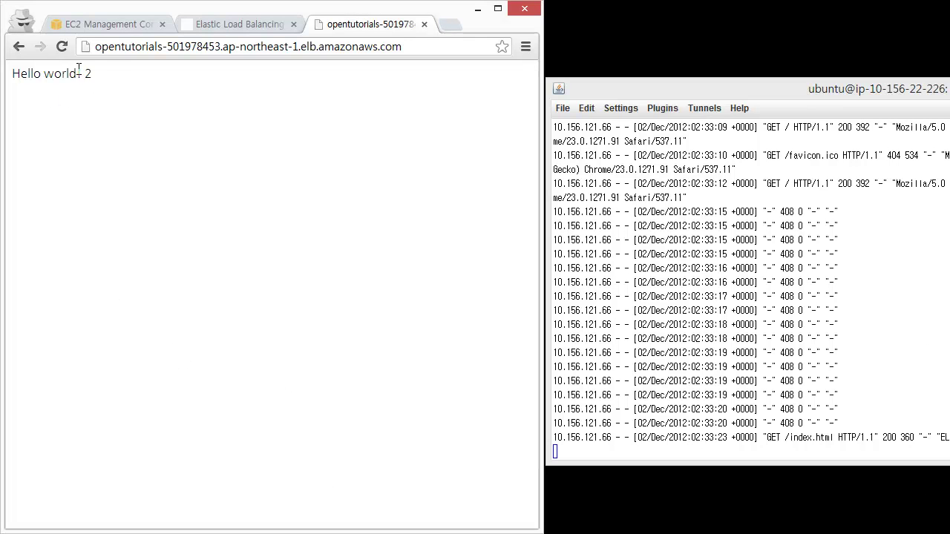
{"action": "key", "text": "F5"}
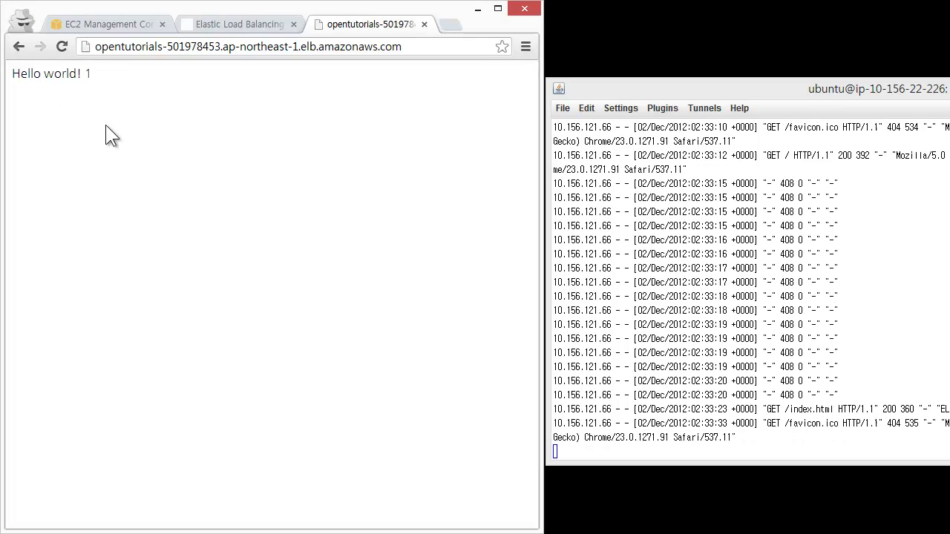
{"action": "key", "text": "F5"}
{"action": "key", "text": "F5"}
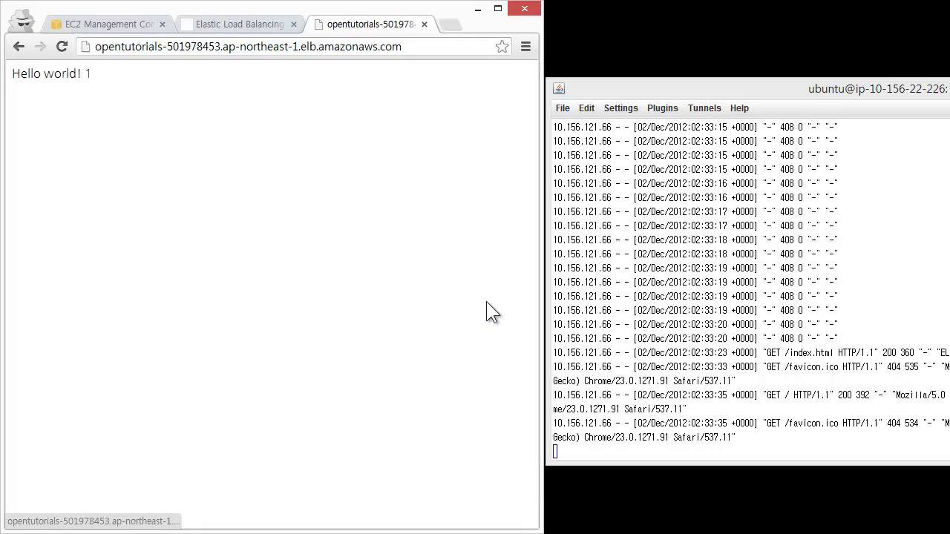
{"action": "key", "text": "F5"}
{"action": "key", "text": "F5"}
{"action": "key", "text": "F5"}
{"action": "key", "text": "F5"}
{"action": "key", "text": "F5"}
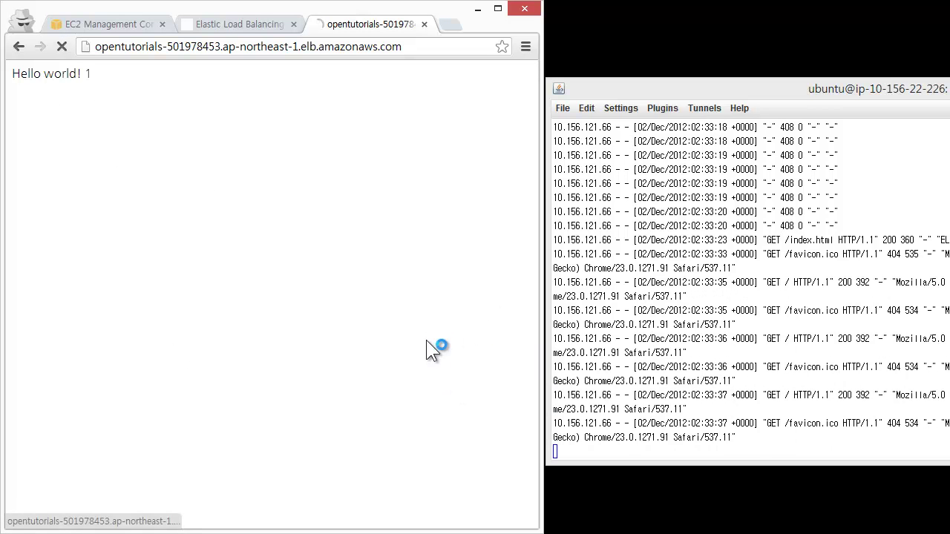
{"action": "left_click", "coordinate": [62, 46]}
{"action": "left_click", "coordinate": [63, 47]}
{"action": "left_click", "coordinate": [63, 46]}
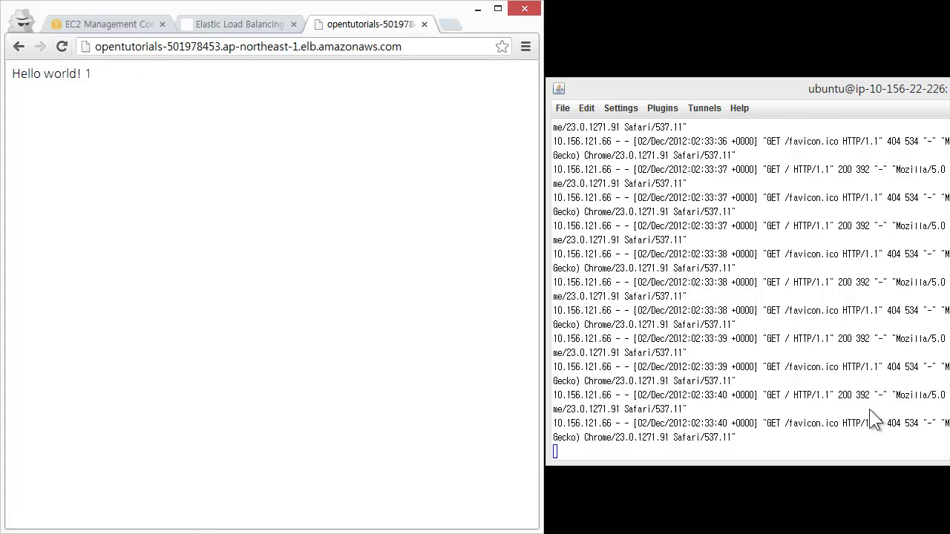
Widen the log terminal over the browser and examine the timestamps of the ELB-HealthChecker requests for /index.html
{"action": "left_click", "coordinate": [704, 384]}
{"action": "left_click_drag", "start_coordinate": [546, 295], "coordinate": [270, 312]}
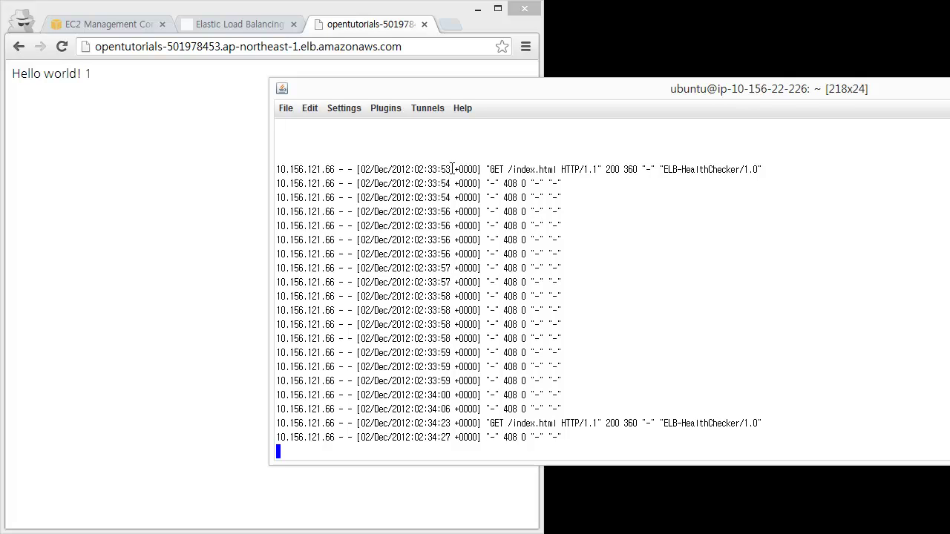
{"action": "left_click_drag", "start_coordinate": [424, 423], "coordinate": [449, 425]}
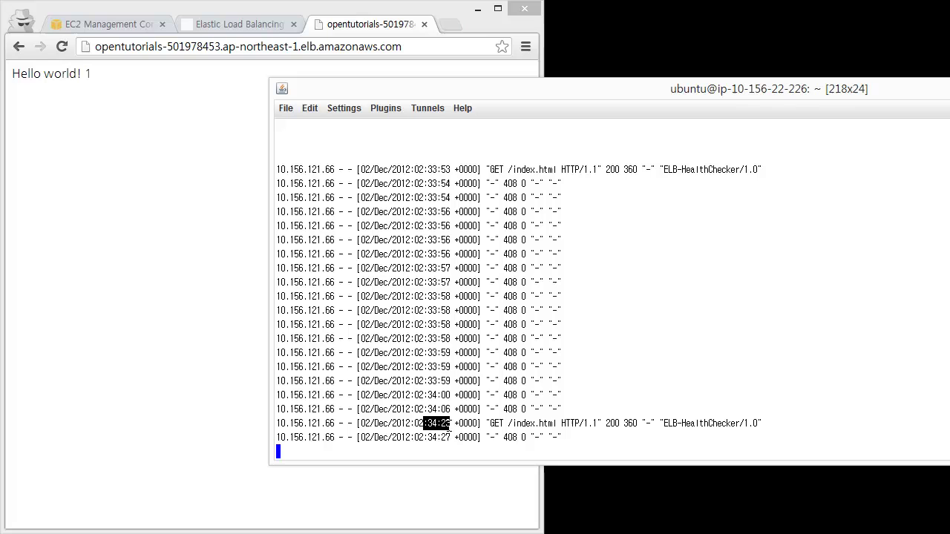
{"action": "left_click", "coordinate": [584, 390]}
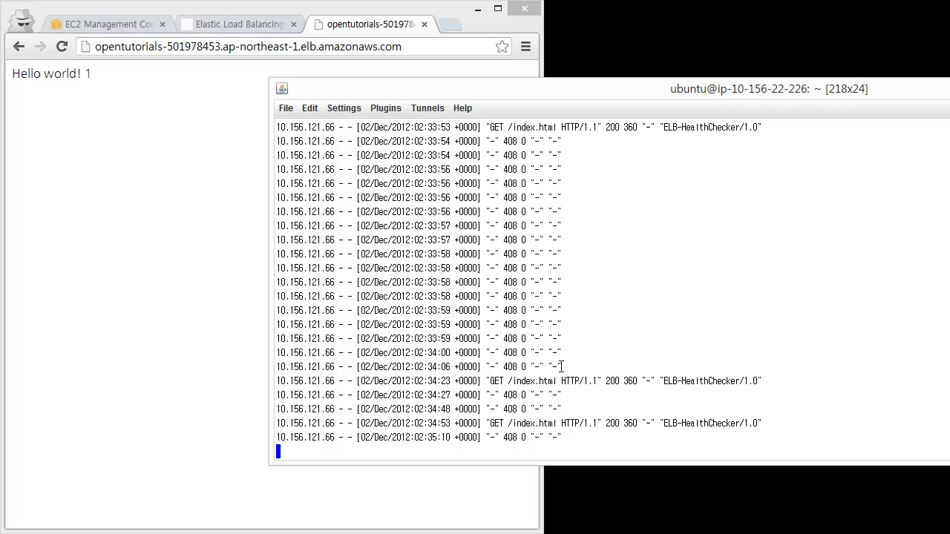
Stop following the access log and shut down Apache on i-349f1537 with sudo /etc/init.d/apache2 stop
{"action": "key", "text": "ctrl+c"}
{"action": "type", "text": "sudo /etc/ini"}
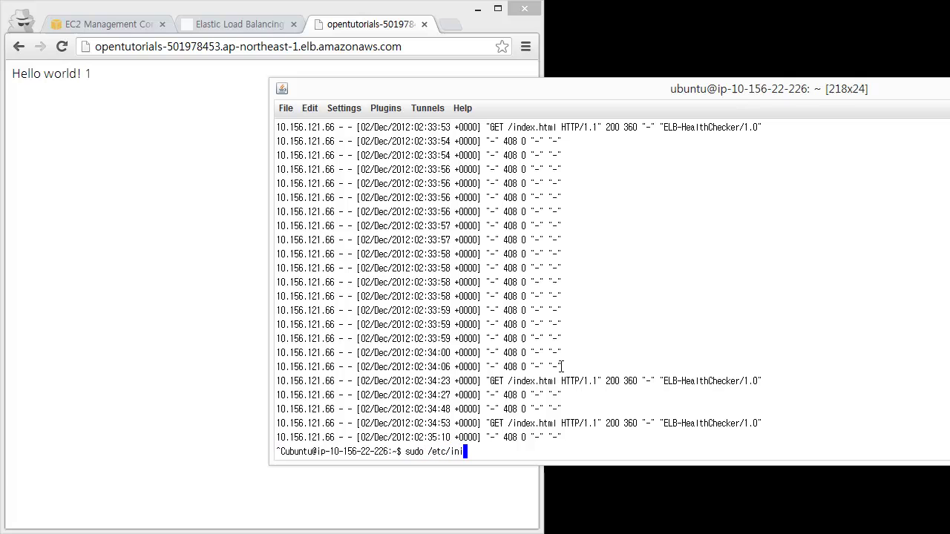
{"action": "type", "text": "t.d/ap"}
{"action": "key", "text": "Tab"}
{"action": "type", "text": "stop"}
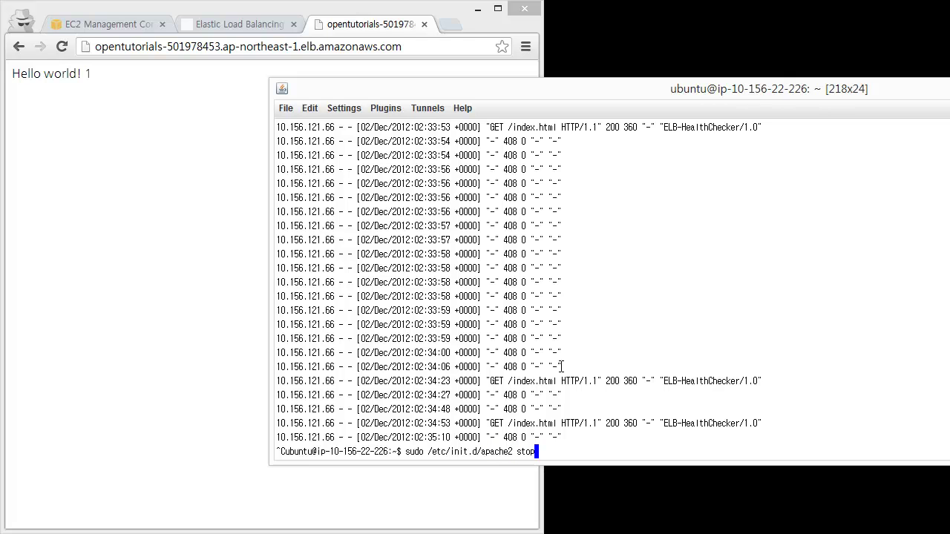
{"action": "key", "text": "Return"}
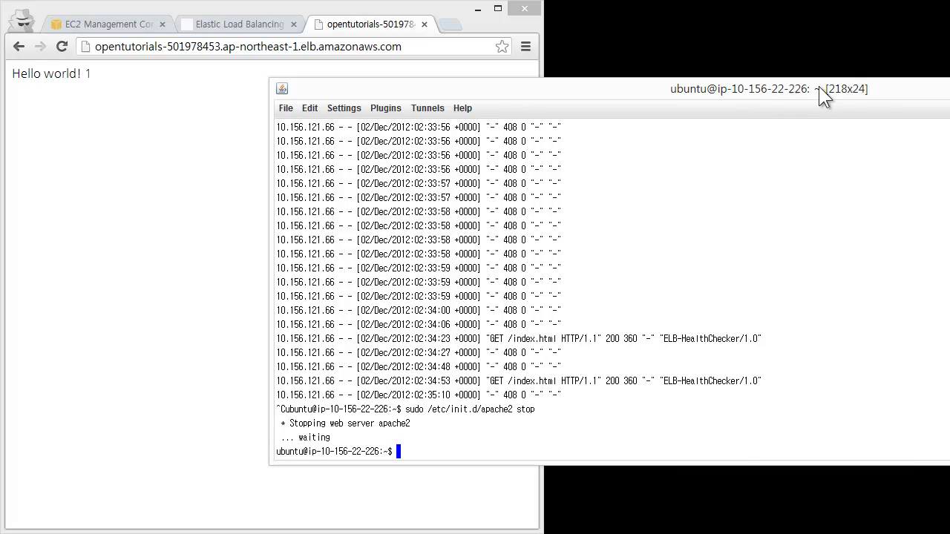
Move the terminal aside, widen the browser, and show the registered instances of the opentutorials load balancer in the EC2 console
{"action": "left_click_drag", "start_coordinate": [819, 86], "coordinate": [949, 86]}
{"action": "left_click_drag", "start_coordinate": [546, 290], "coordinate": [945, 270]}
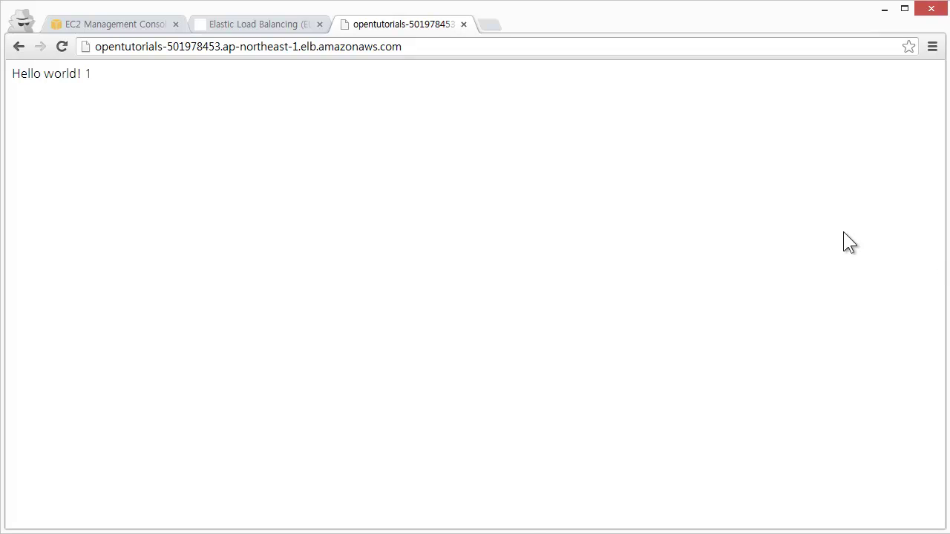
{"action": "left_click", "coordinate": [125, 28]}
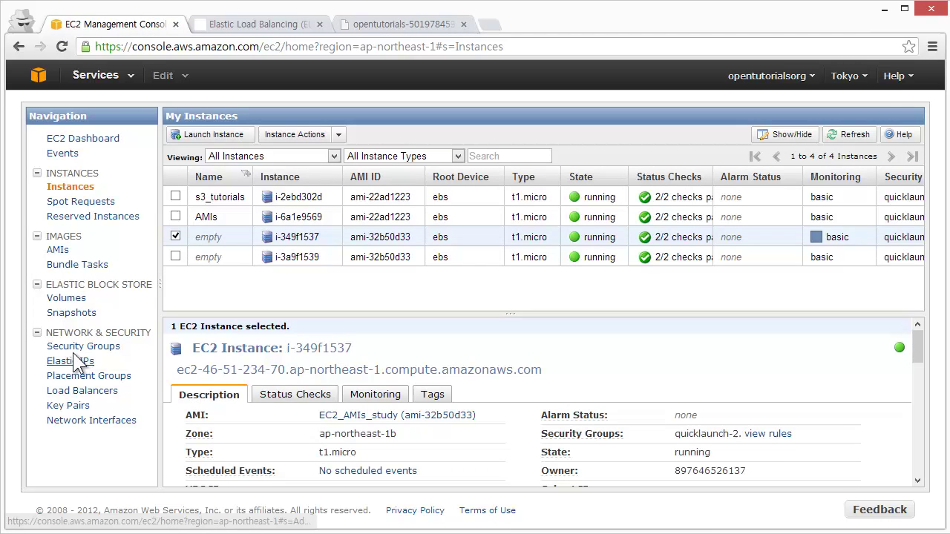
{"action": "left_click", "coordinate": [82, 391]}
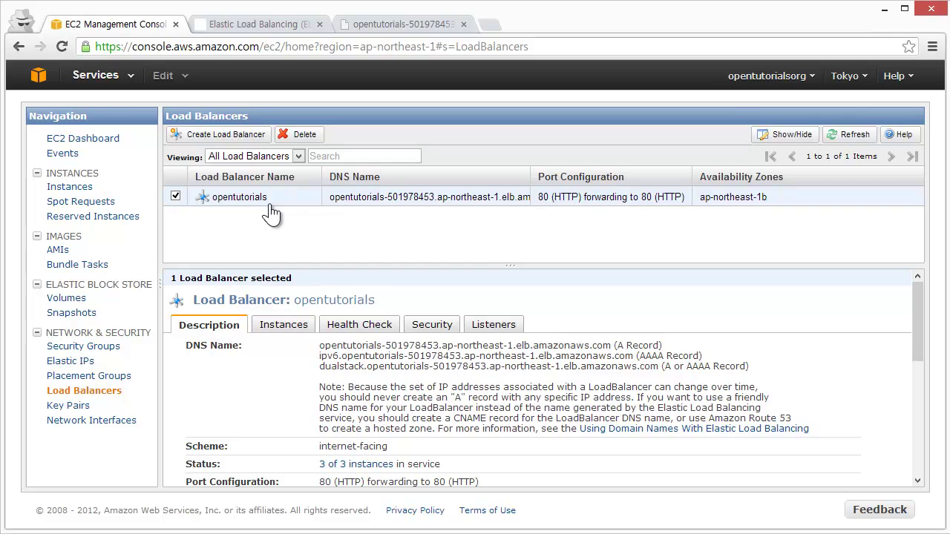
{"action": "left_click", "coordinate": [301, 328]}
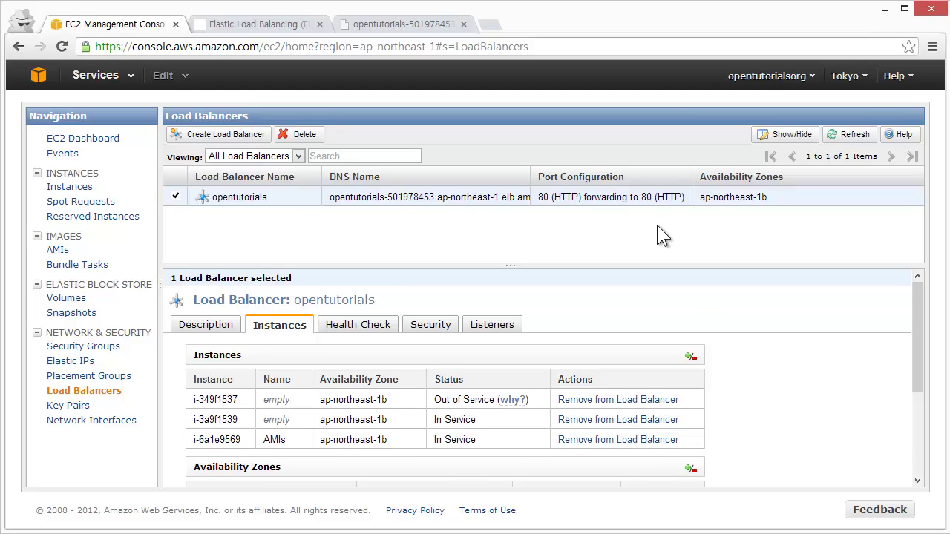
Refresh the load balancer list, reopen the instances of opentutorials, and check the explanation for i-349f1537's status
{"action": "left_click", "coordinate": [837, 141]}
{"action": "left_click", "coordinate": [839, 138]}
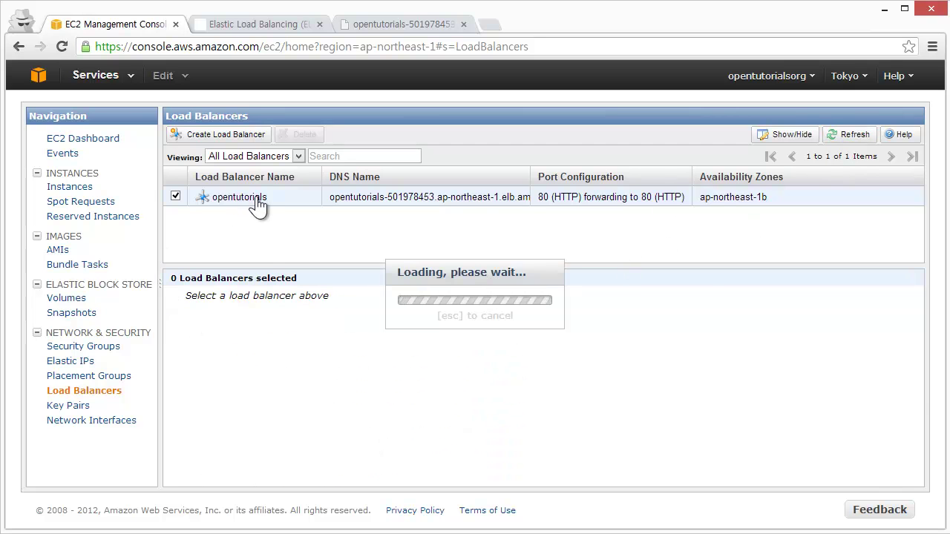
{"action": "left_click", "coordinate": [293, 331]}
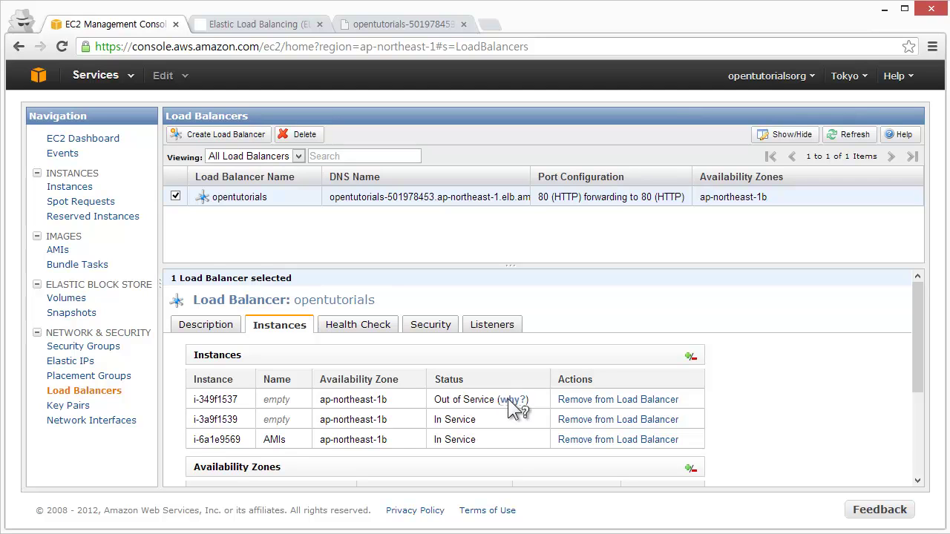
{"action": "mouse_move", "coordinate": [509, 401]}
Return to the load balancer's page and reload it repeatedly to check which instances respond while Apache is stopped on i-349f1537
{"action": "left_click", "coordinate": [387, 23]}
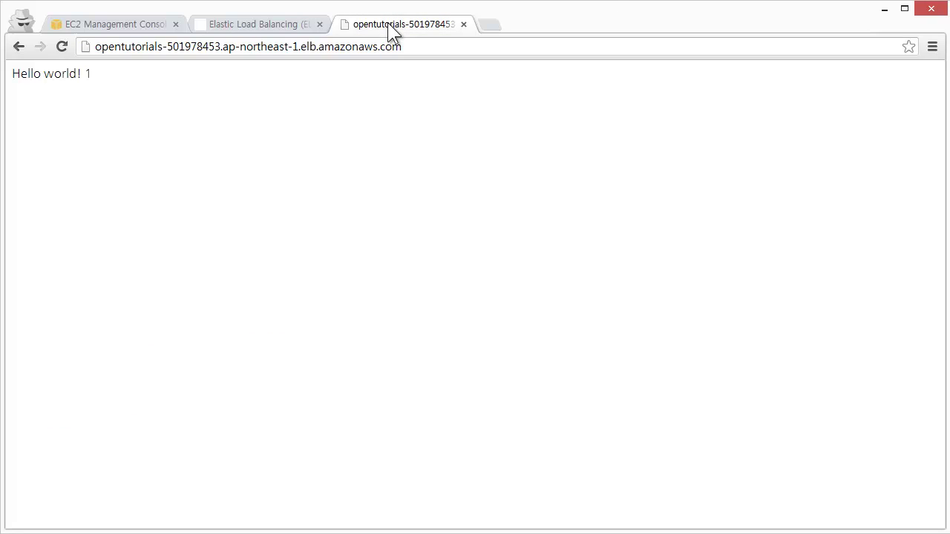
{"action": "left_click", "coordinate": [68, 50]}
{"action": "left_click", "coordinate": [62, 46]}
{"action": "key", "text": "F5"}
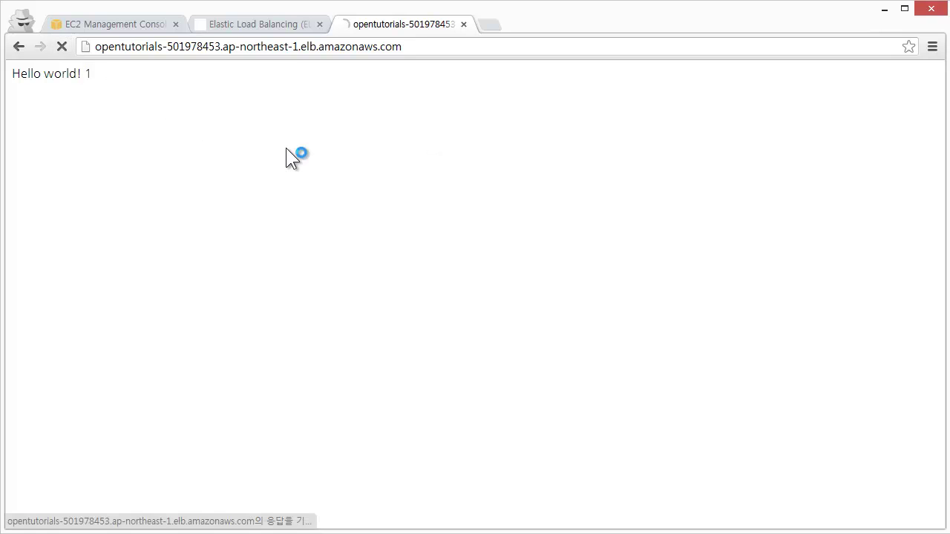
{"action": "key", "text": "F5"}
{"action": "key", "text": "F5"}
{"action": "key", "text": "F5"}
{"action": "key", "text": "F5"}
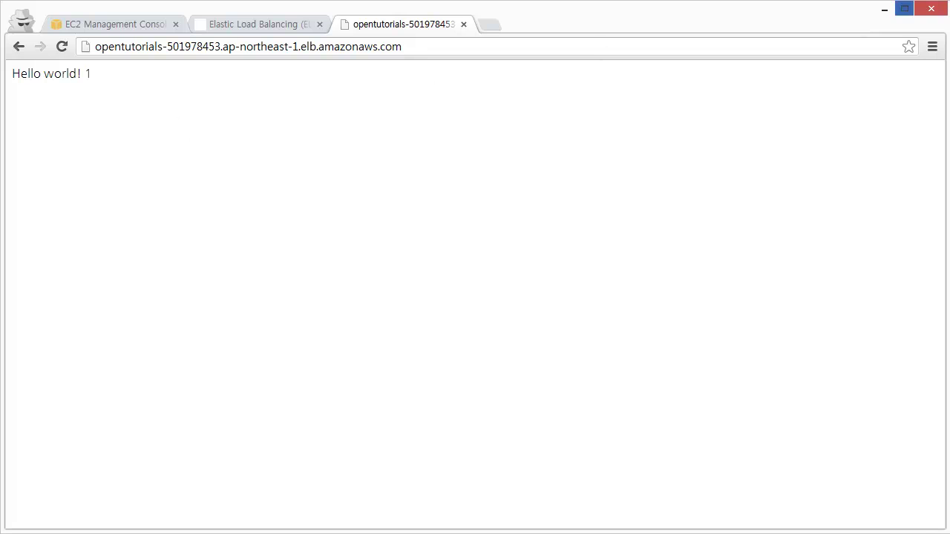
Switch to the i-349f1537 terminal and restart its web server with sudo /etc/init.d/apache2 start
{"action": "key", "text": "alt+Tab"}
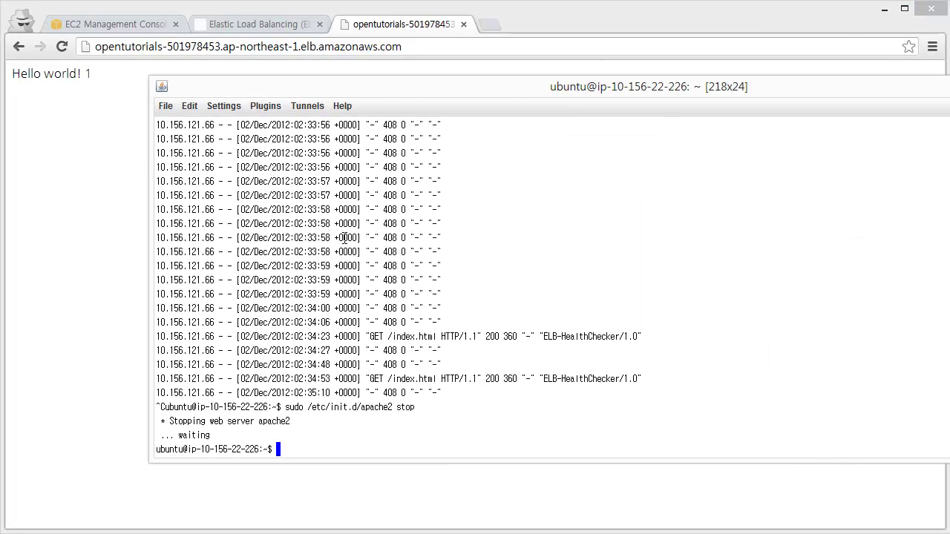
{"action": "key", "text": "Up"}
{"action": "key", "text": "BackSpace"}
{"action": "key", "text": "BackSpace"}
{"action": "key", "text": "BackSpace"}
{"action": "key", "text": "BackSpace"}
{"action": "type", "text": "start"}
{"action": "key", "text": "Return"}
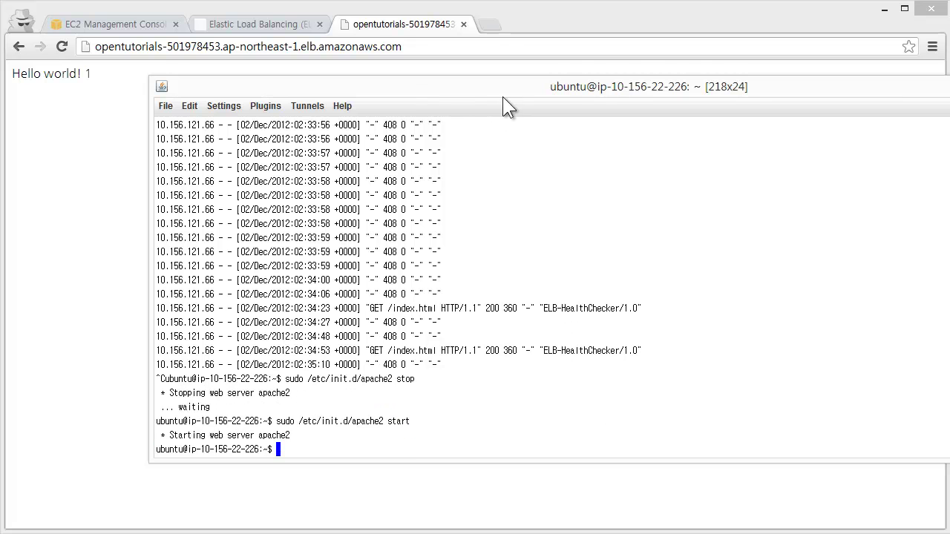
Move the terminal aside, return to the EC2 console, and refresh the load balancer list to recheck i-349f1537's status
{"action": "left_click_drag", "start_coordinate": [503, 96], "coordinate": [938, 116]}
{"action": "key", "text": "alt+Tab"}
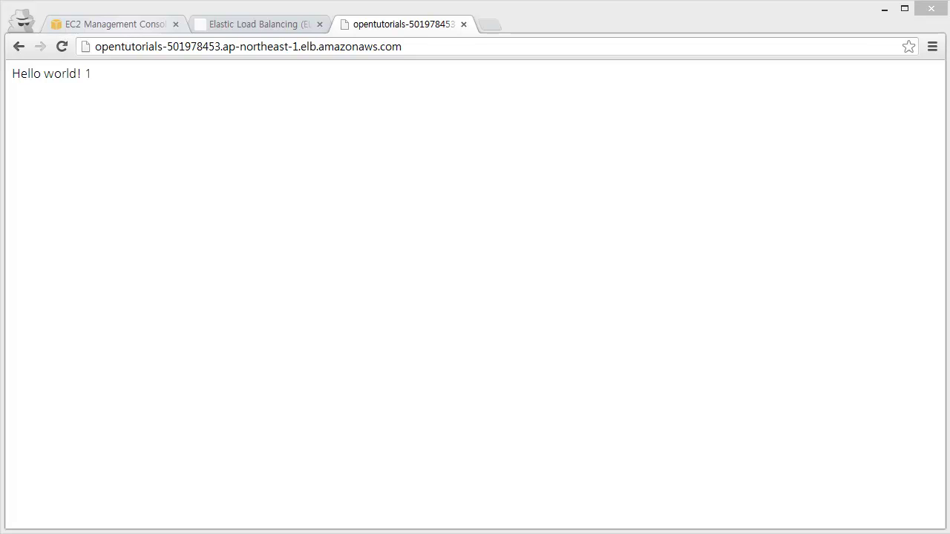
{"action": "left_click", "coordinate": [124, 25]}
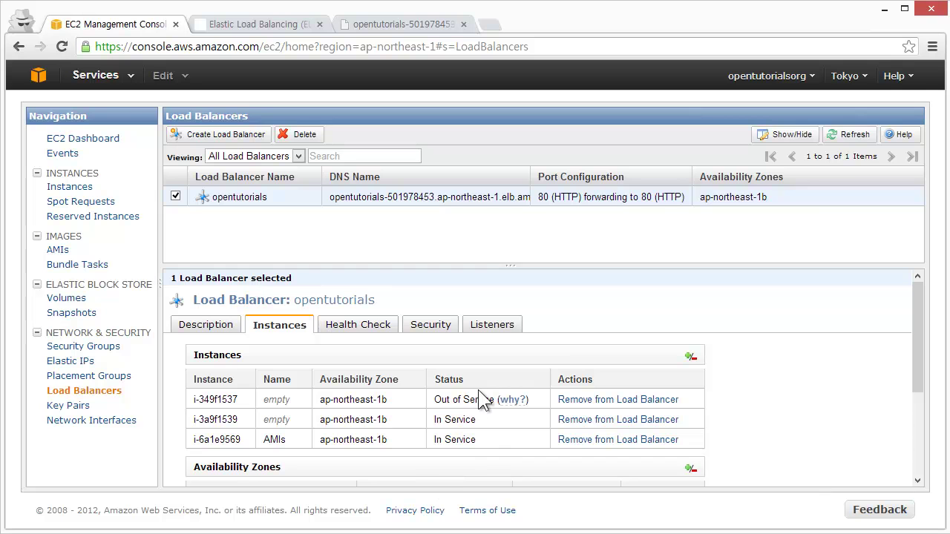
{"action": "left_click", "coordinate": [859, 139]}
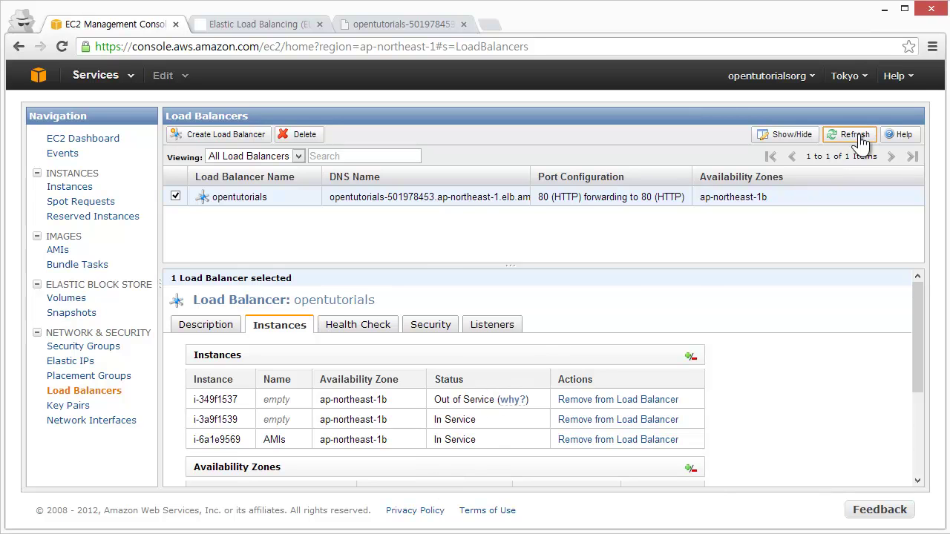